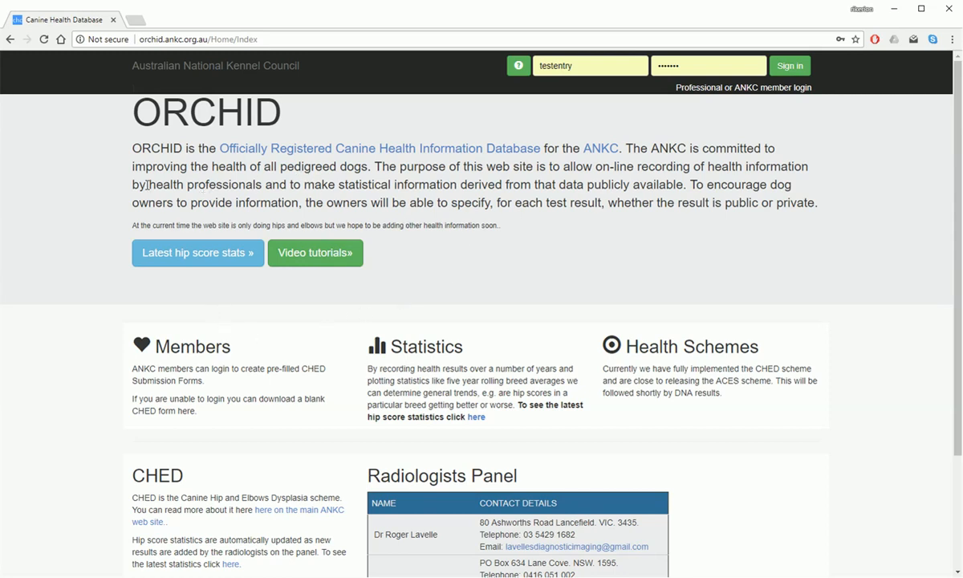
# Open the latest hip score statistics, look through the breed table, and return to the login page
pyautogui.click(227, 257)
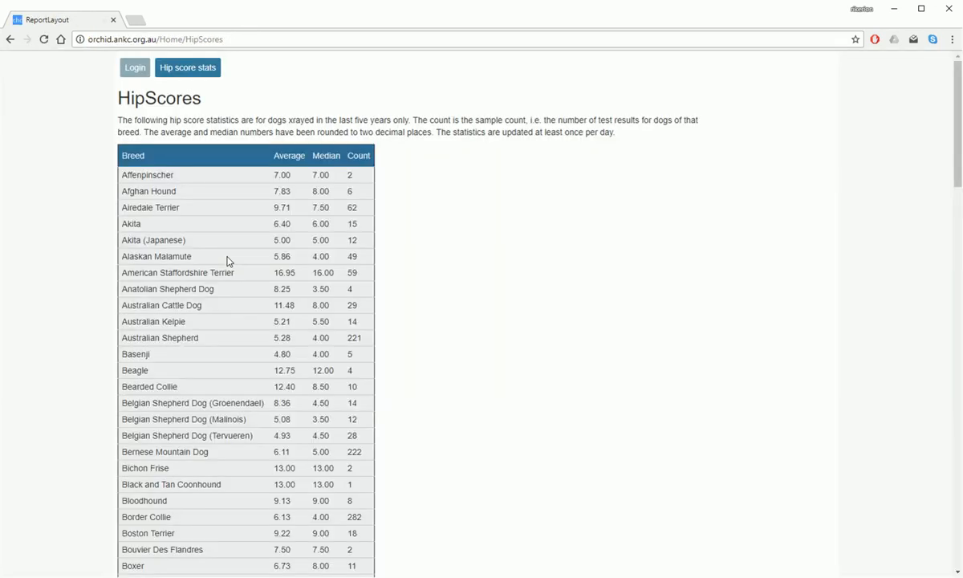
pyautogui.scroll(-15, 228, 261)
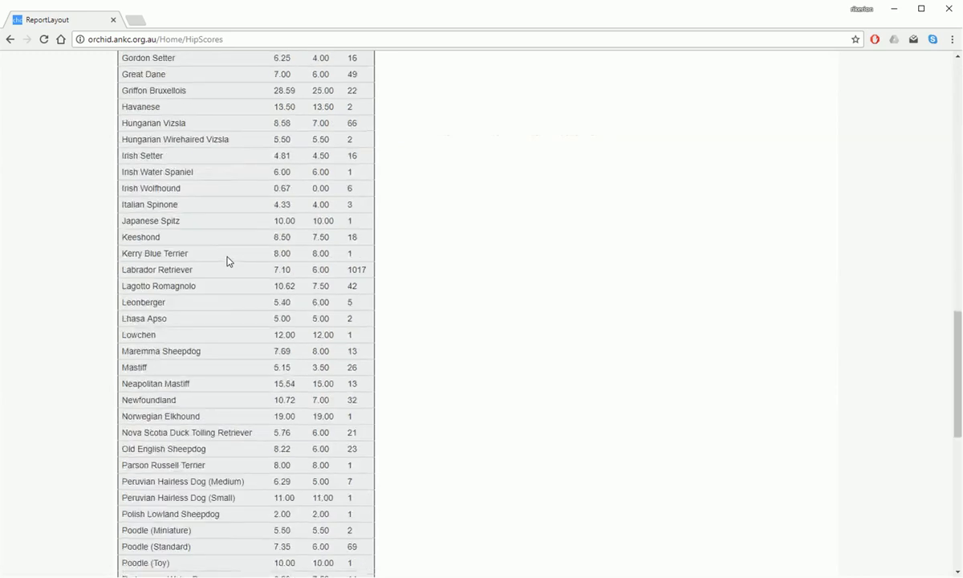
pyautogui.scroll(15, 228, 260)
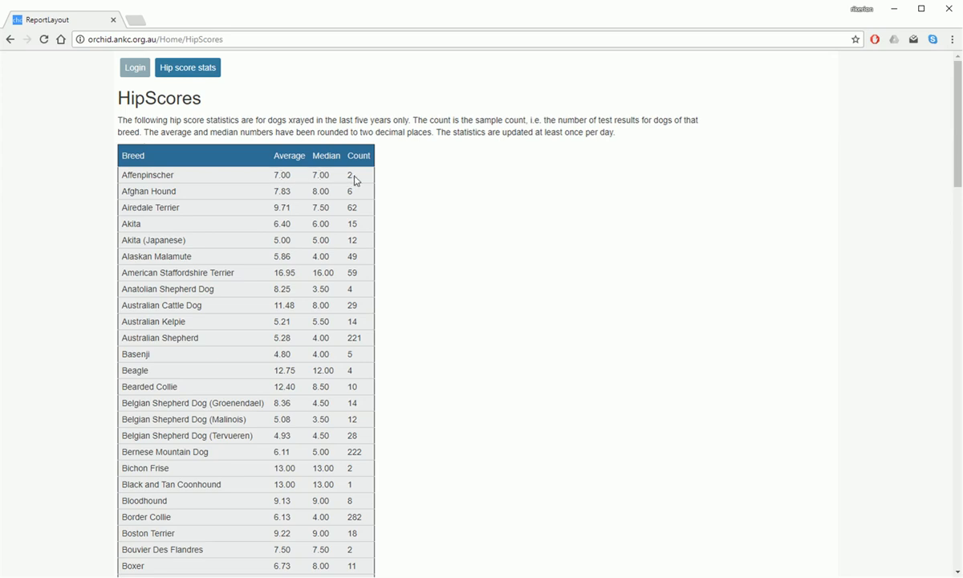
pyautogui.click(135, 71)
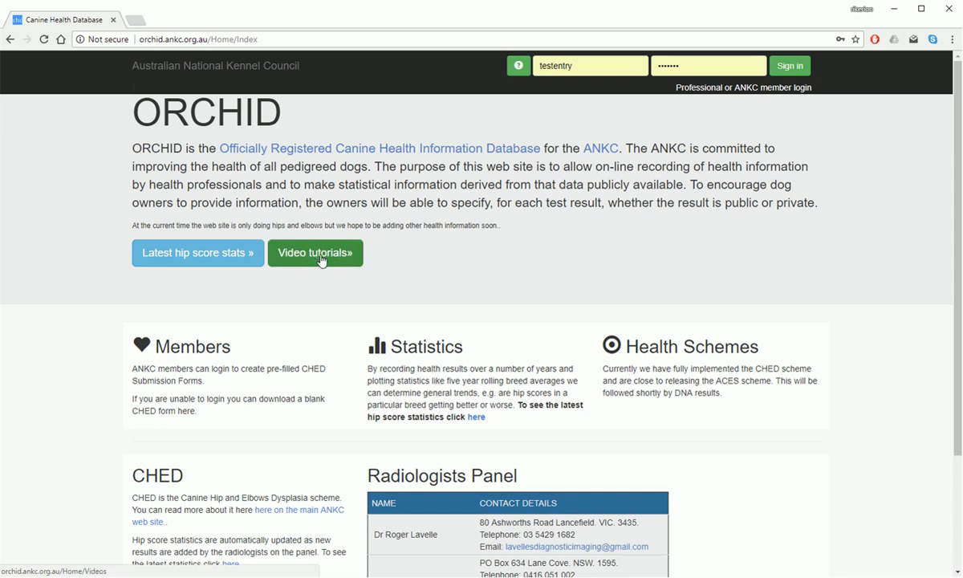
# Review the home page's CHED section, read through the linked CHED submission instructions, and return to the home page
pyautogui.scroll(-3, 532, 263)
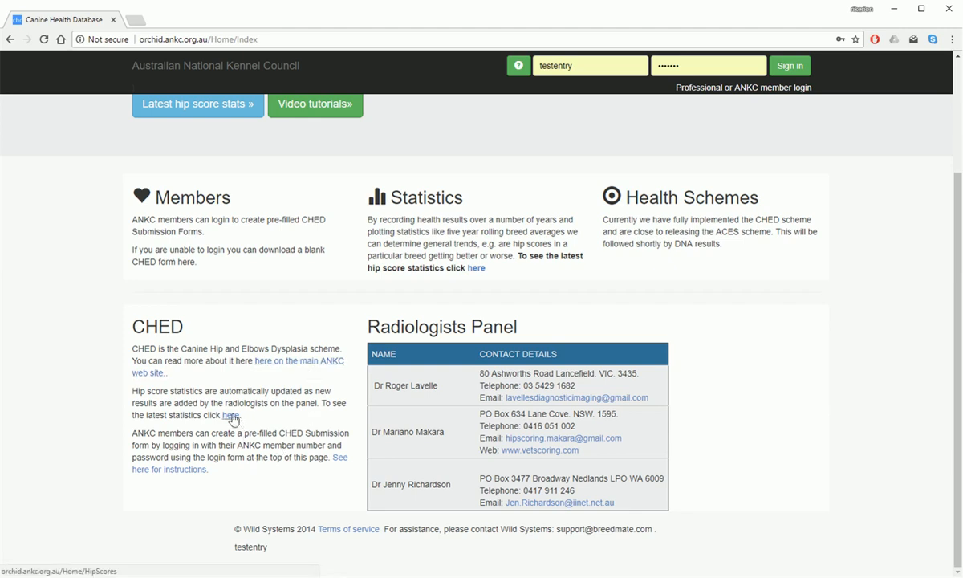
pyautogui.scroll(1, 365, 254)
pyautogui.scroll(-1, 204, 490)
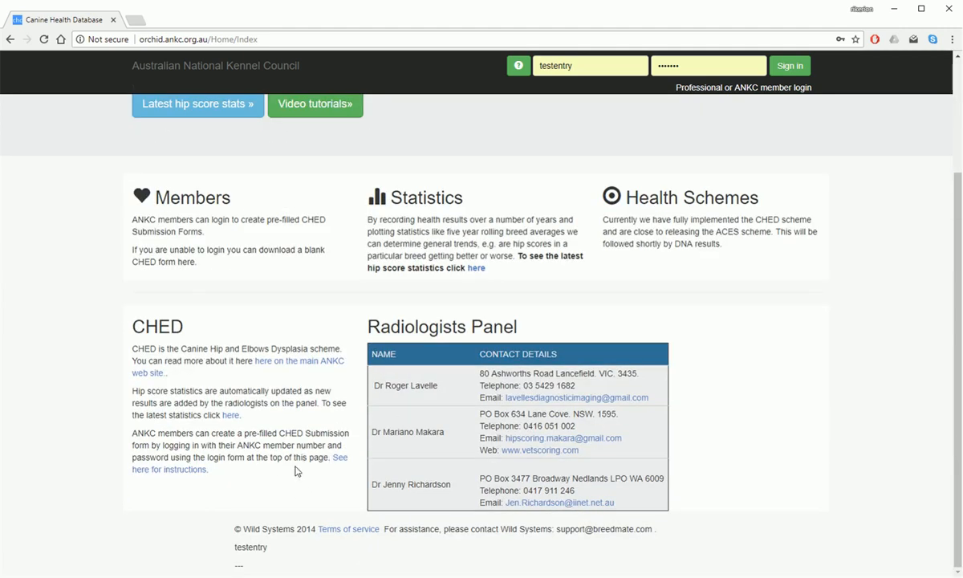
pyautogui.scroll(3, 296, 471)
pyautogui.scroll(-3, 296, 471)
pyautogui.click(340, 462)
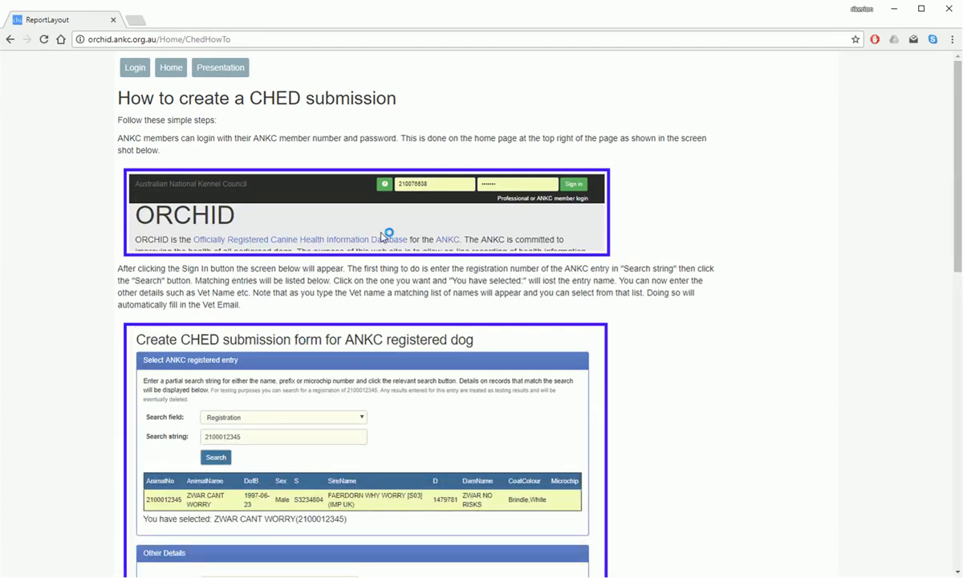
pyautogui.scroll(-10, 386, 431)
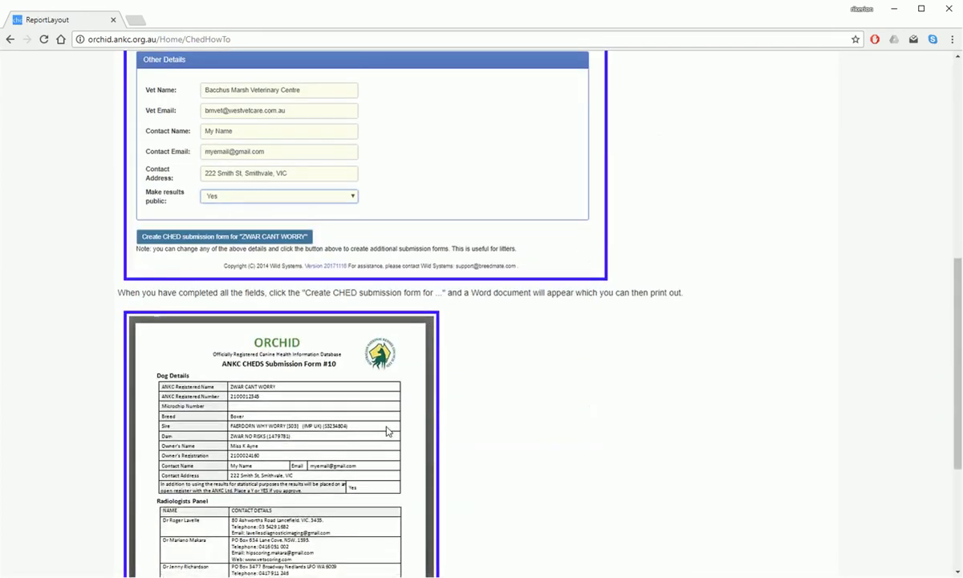
pyautogui.scroll(7, 386, 431)
pyautogui.scroll(3, 386, 431)
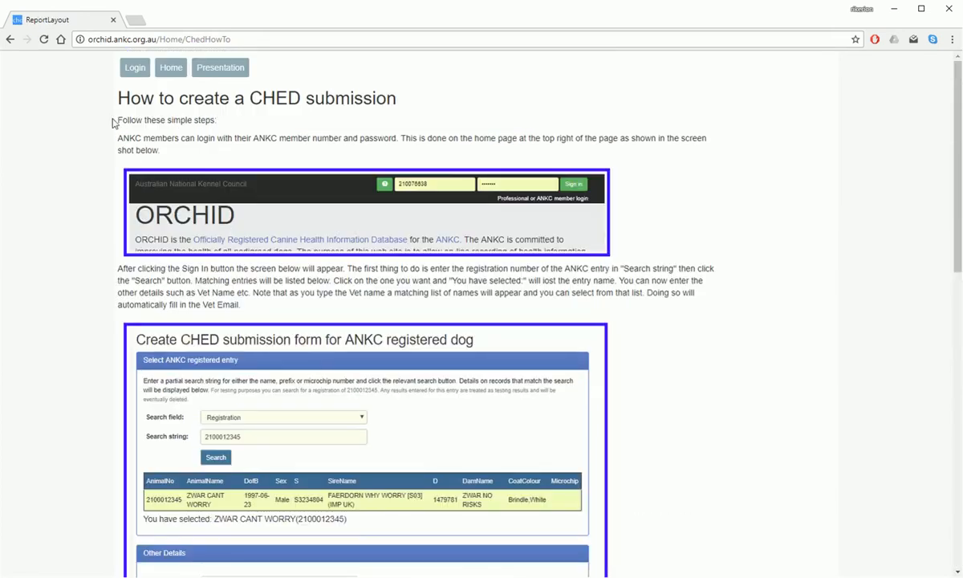
pyautogui.click(10, 40)
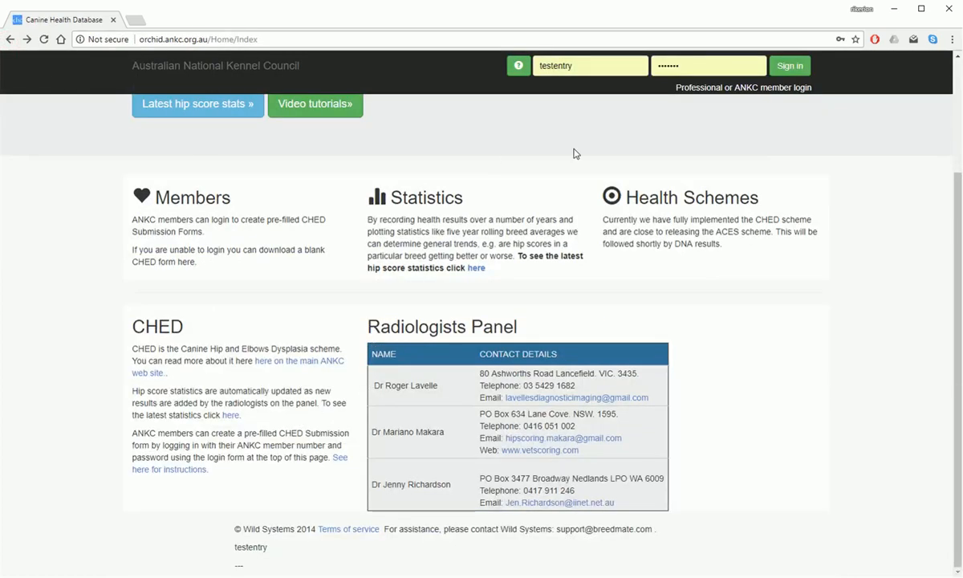
pyautogui.scroll(2, 594, 164)
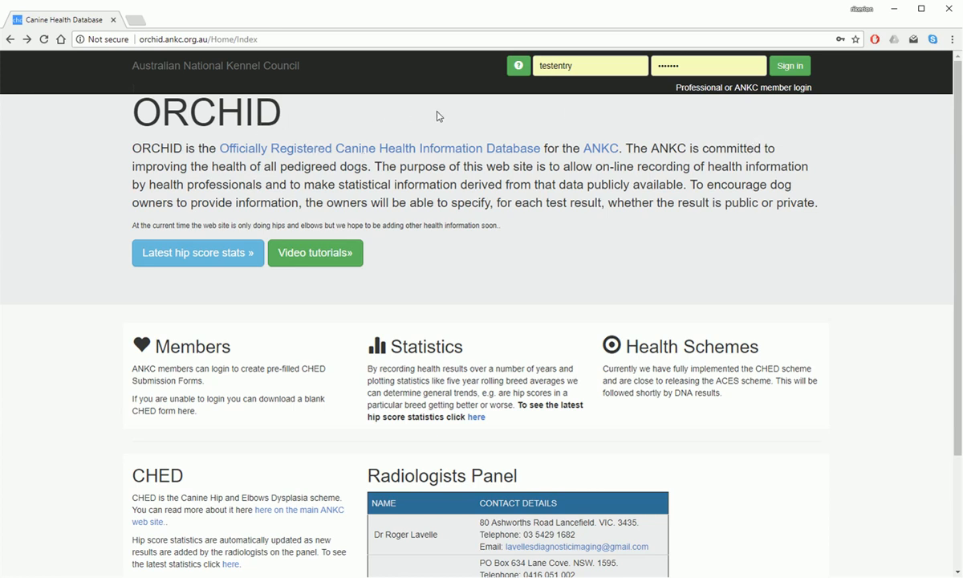
# Sign in with the saved account details and start entering hips and elbows results
pyautogui.click(791, 71)
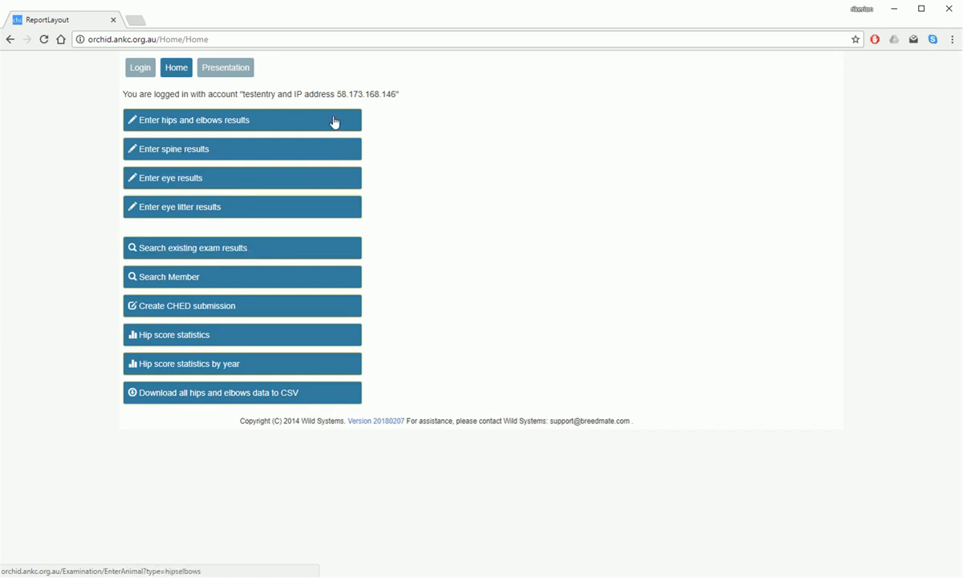
pyautogui.click(215, 122)
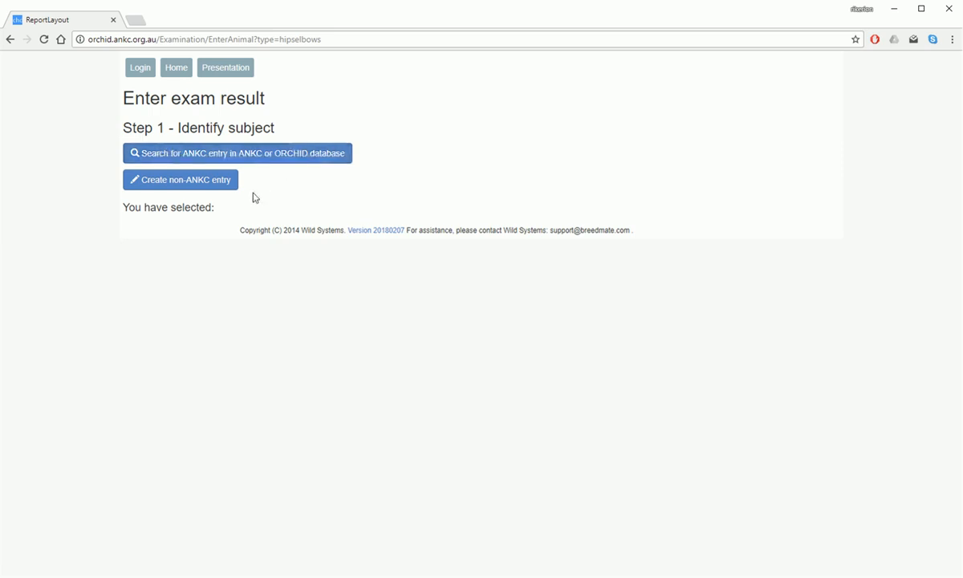
# Inspect the non-ANKC entry form and its Country options, and close it without creating an animal entry
pyautogui.click(214, 184)
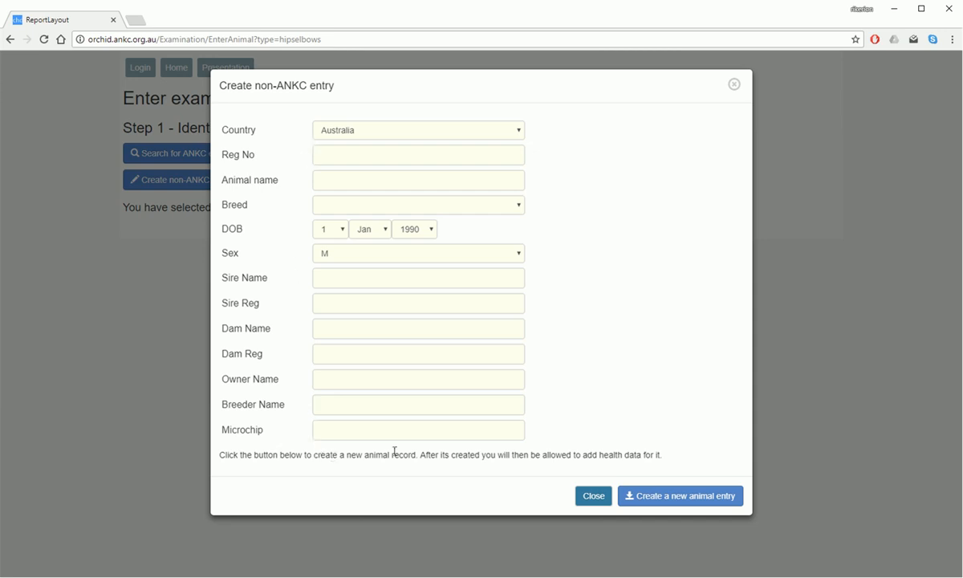
pyautogui.click(355, 137)
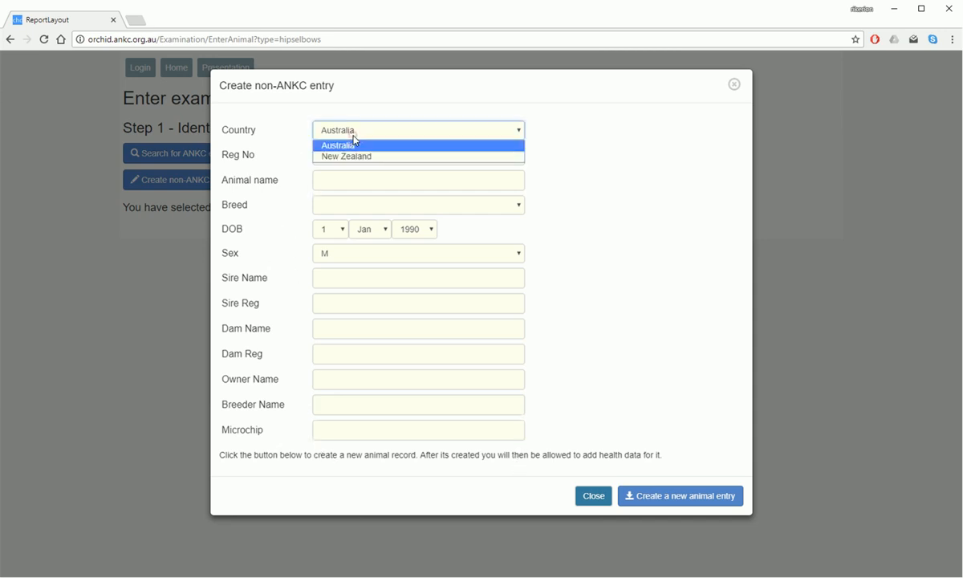
pyautogui.click(354, 137)
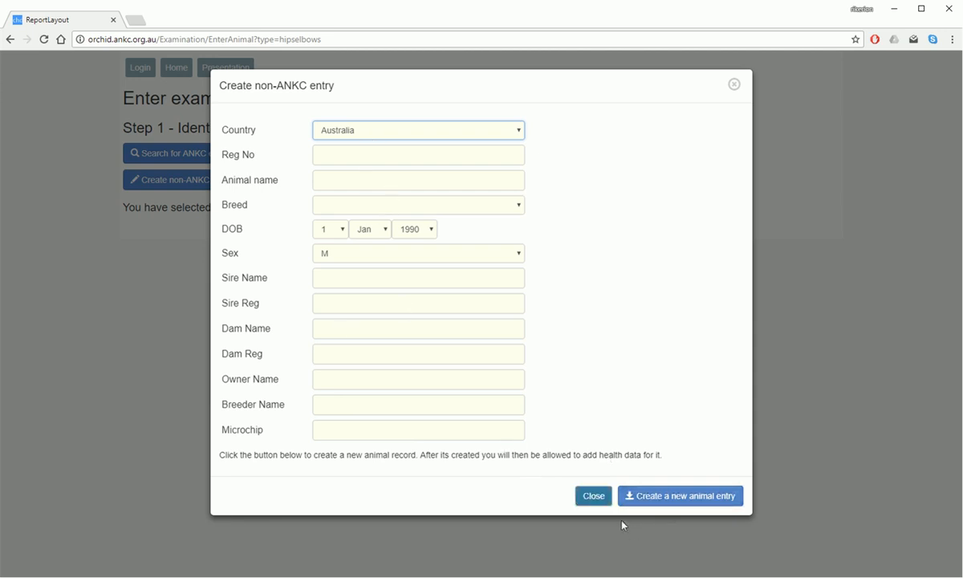
pyautogui.click(594, 496)
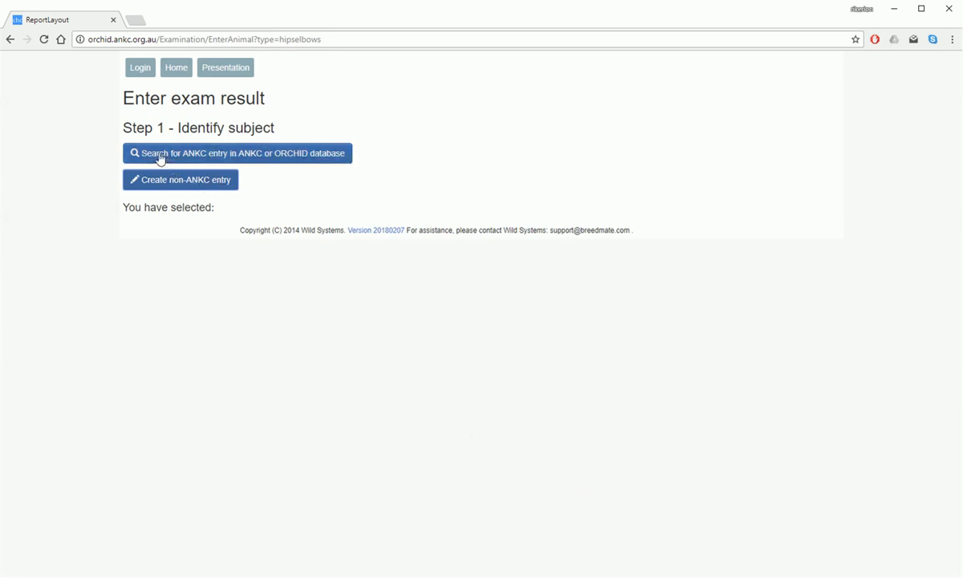
pyautogui.click(257, 159)
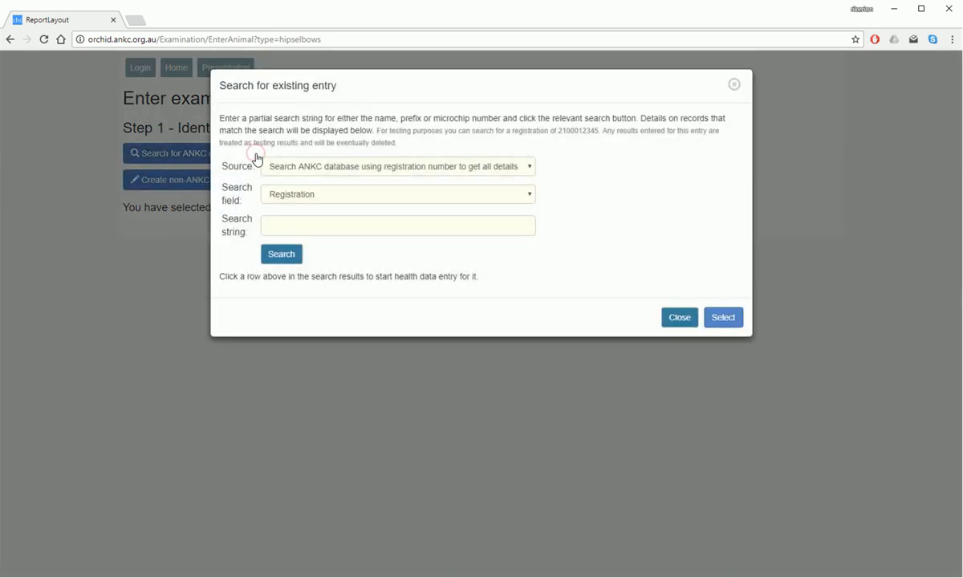
pyautogui.doubleClick(580, 129)
pyautogui.hotkey('ctrl', 'c')
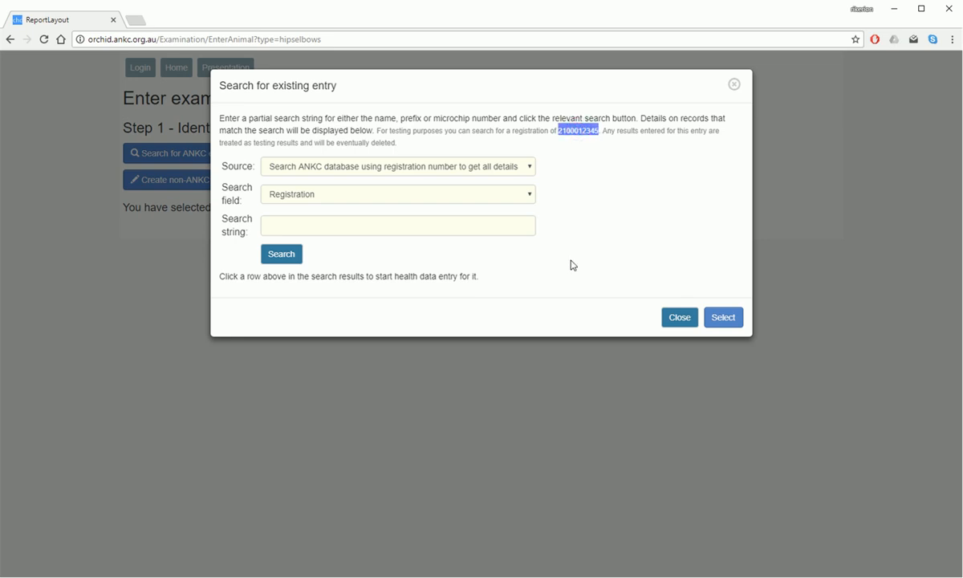
pyautogui.click(346, 223)
pyautogui.hotkey('ctrl', 'v')
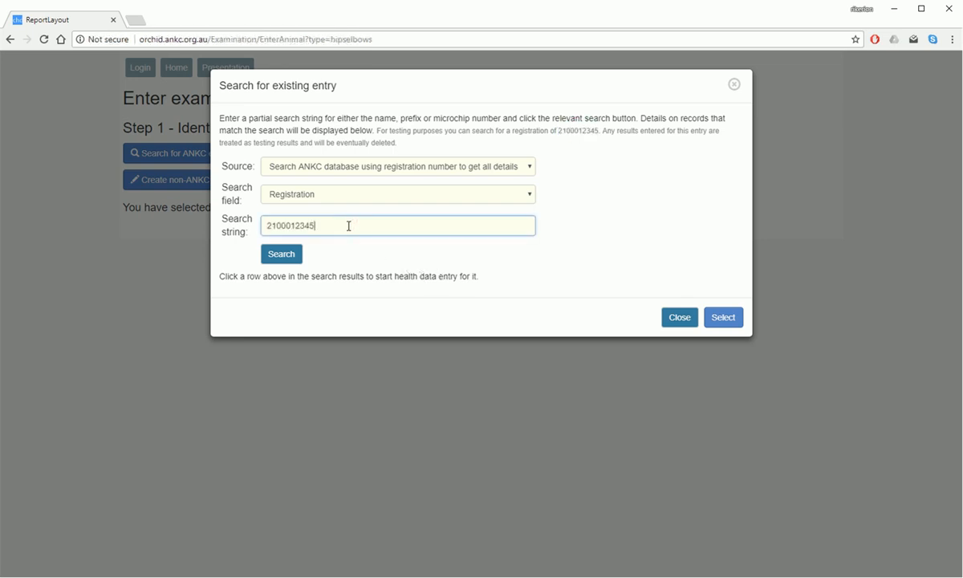
# Examine the available Search field and Source options of the entry search without changing either choice
pyautogui.click(273, 193)
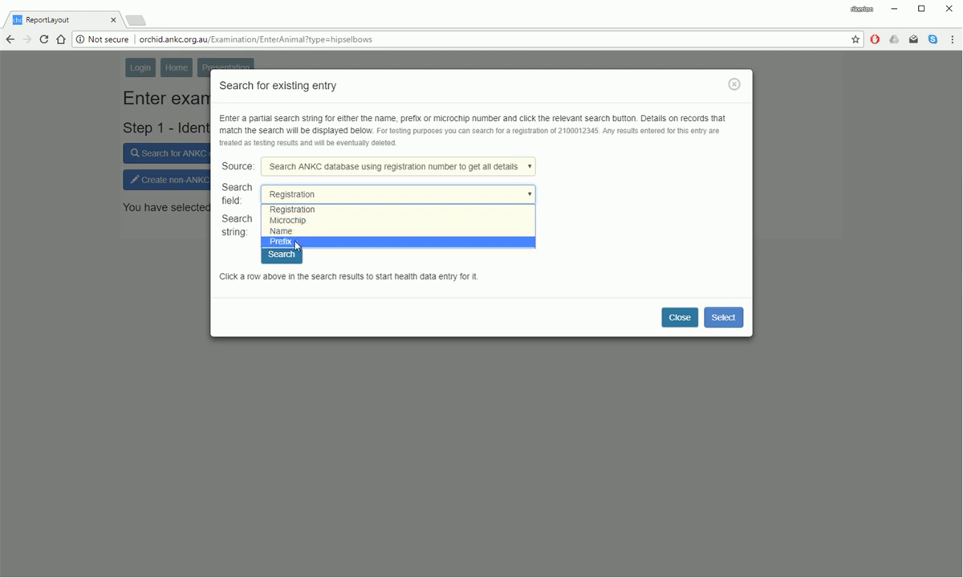
pyautogui.click(577, 180)
pyautogui.click(526, 168)
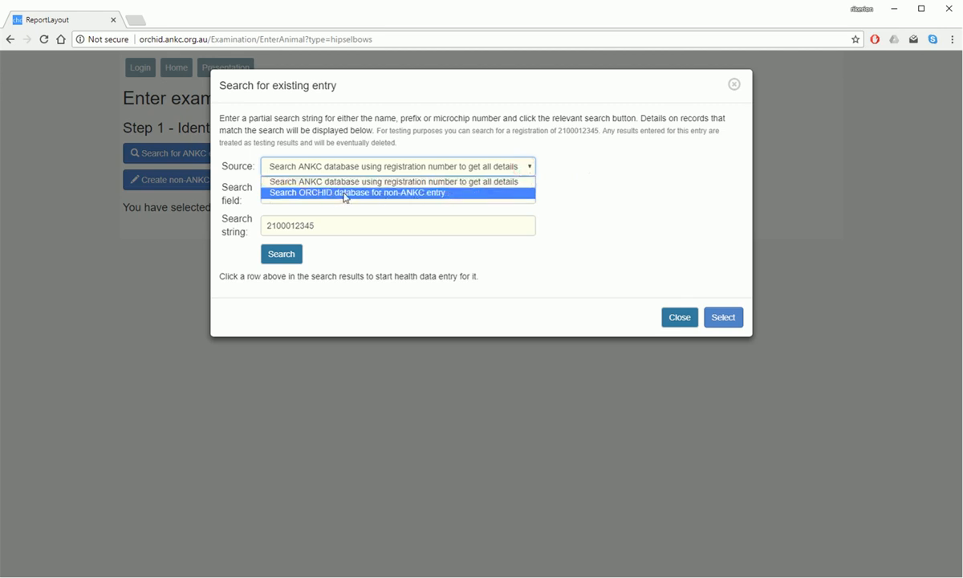
pyautogui.click(598, 176)
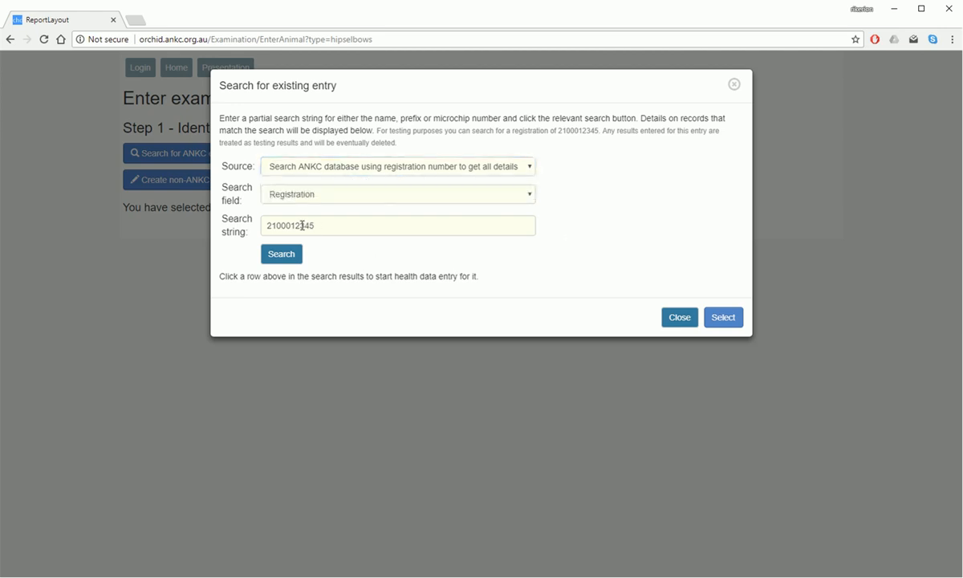
# Search the ANKC database by registration and select the matching dog ZWAR CANT WORRY as the exam subject
pyautogui.click(285, 255)
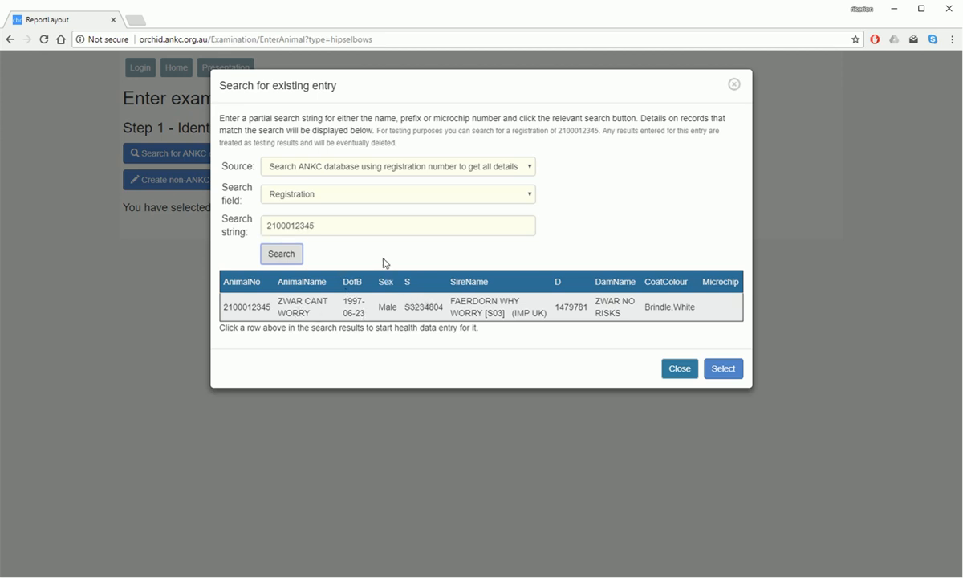
pyautogui.click(384, 306)
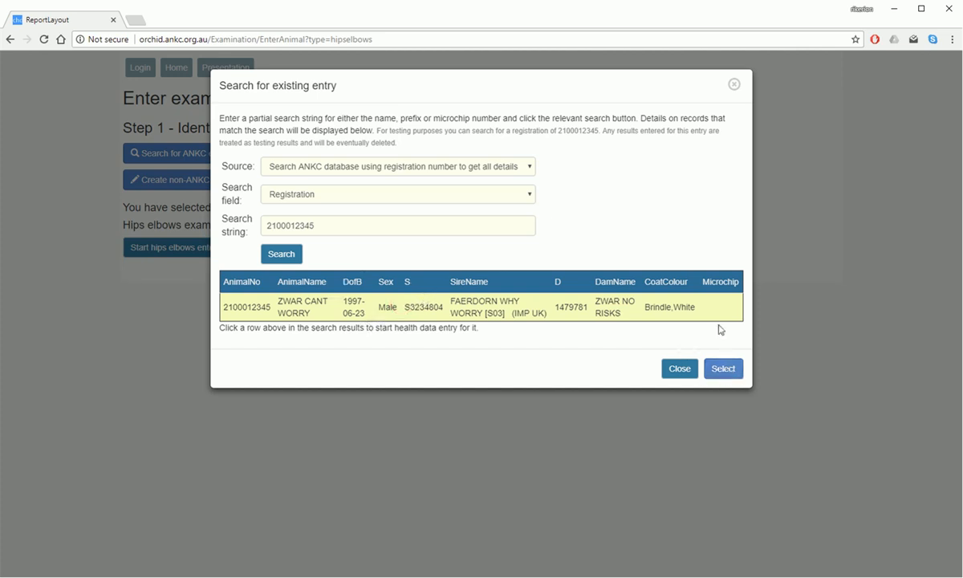
pyautogui.click(728, 375)
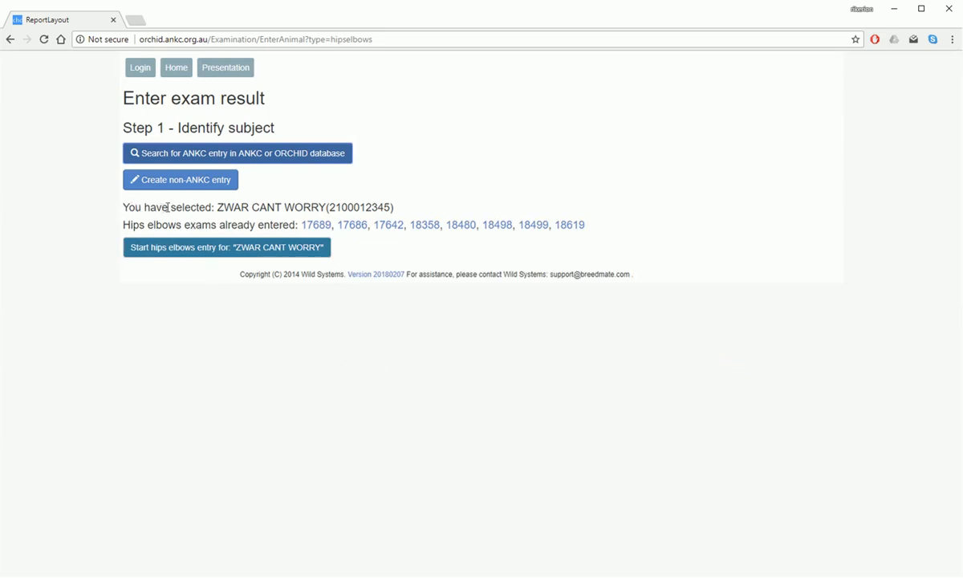
# Start a hips elbows entry for ZWAR CANT WORRY
pyautogui.moveTo(218, 207); pyautogui.dragTo(384, 209)
pyautogui.click(193, 256)
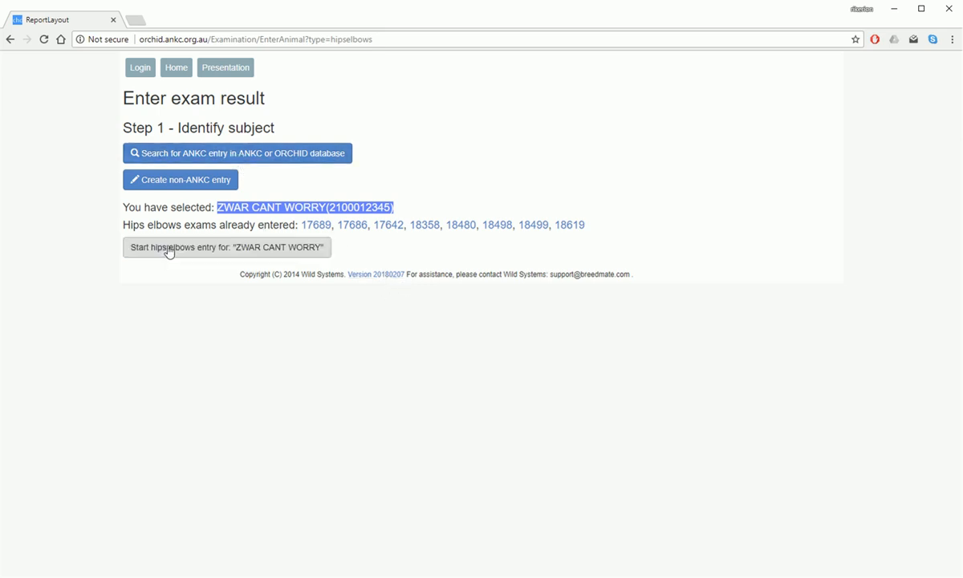
pyautogui.click(246, 251)
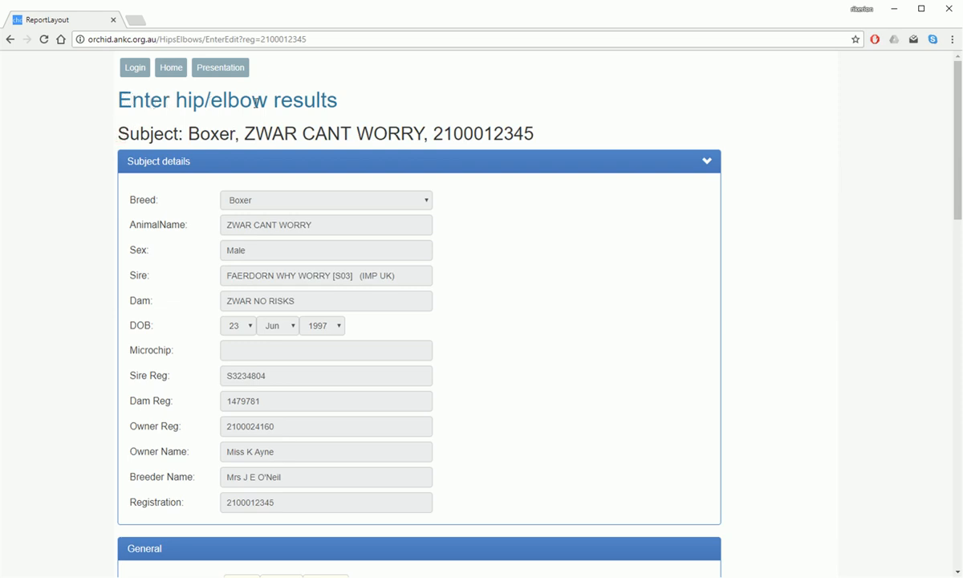
# Review the dog's subject information and collapse the Subject details section
pyautogui.moveTo(191, 134); pyautogui.dragTo(440, 138)
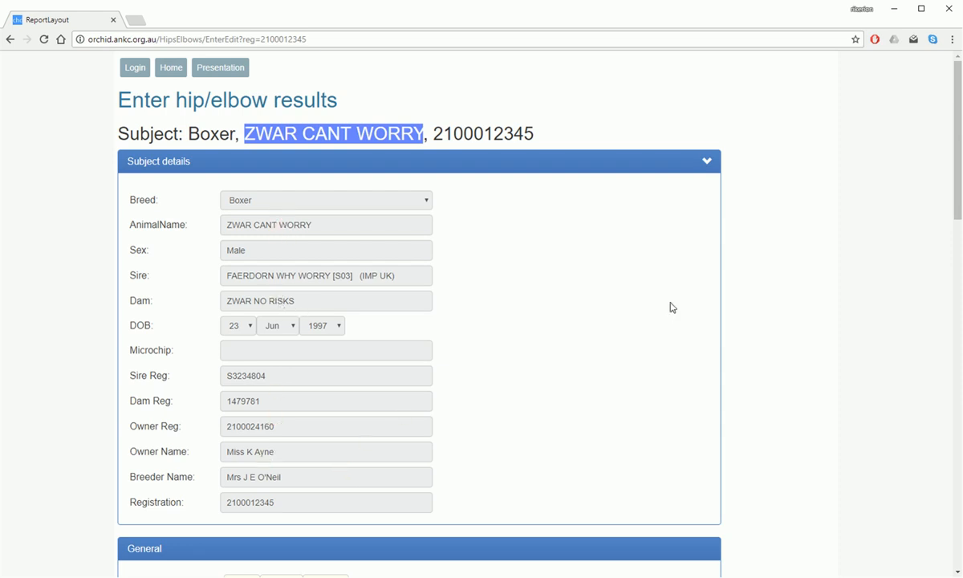
pyautogui.scroll(-1, 644, 308)
pyautogui.scroll(1, 643, 307)
pyautogui.click(706, 161)
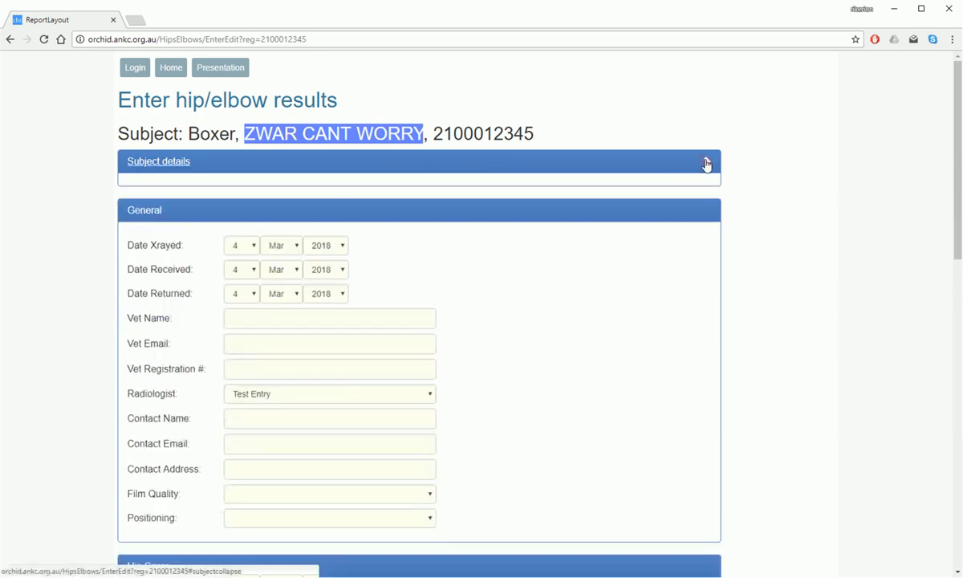
pyautogui.click(707, 162)
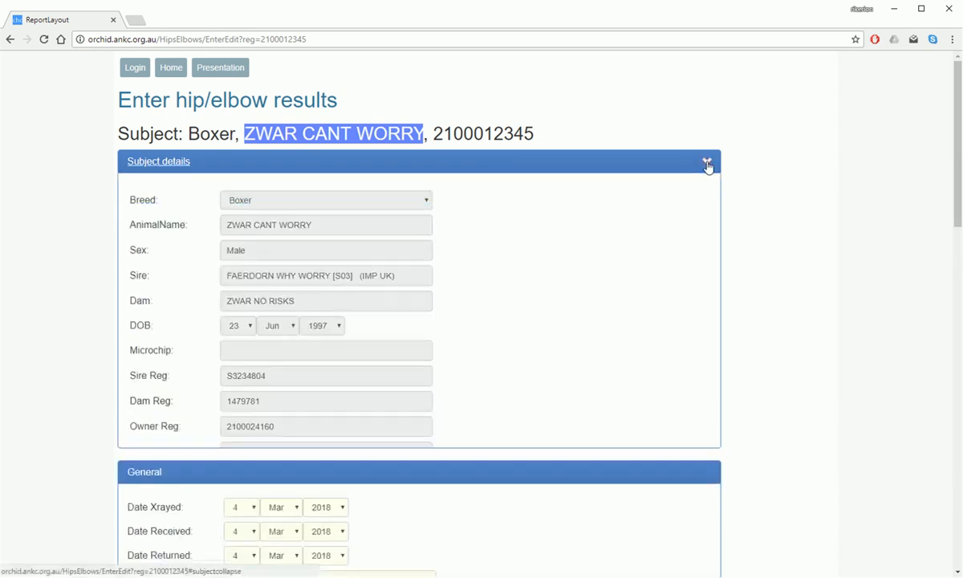
pyautogui.click(706, 163)
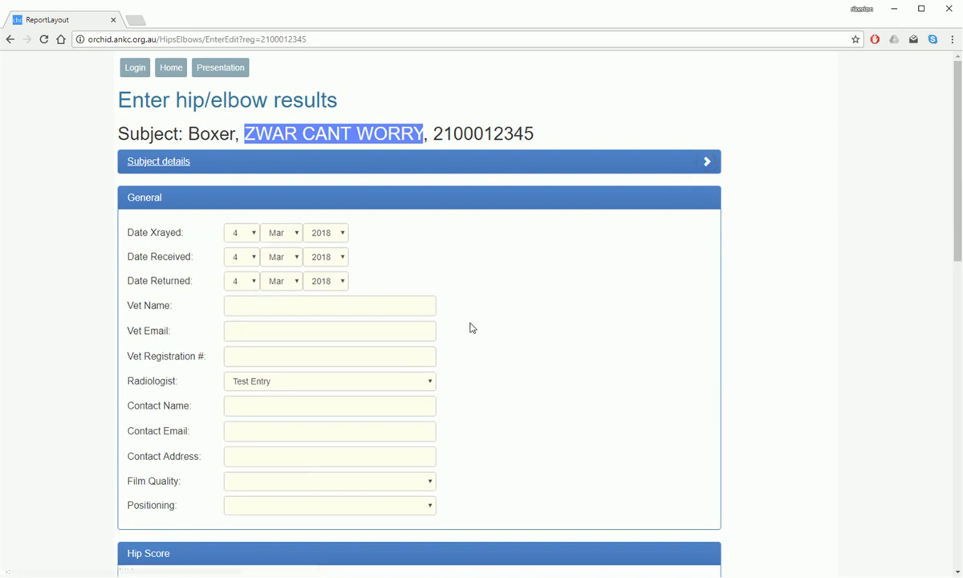
# Set the Date Xrayed to 5 Jul 2017
pyautogui.scroll(-1, 471, 327)
pyautogui.scroll(-1, 474, 323)
pyautogui.scroll(1, 480, 320)
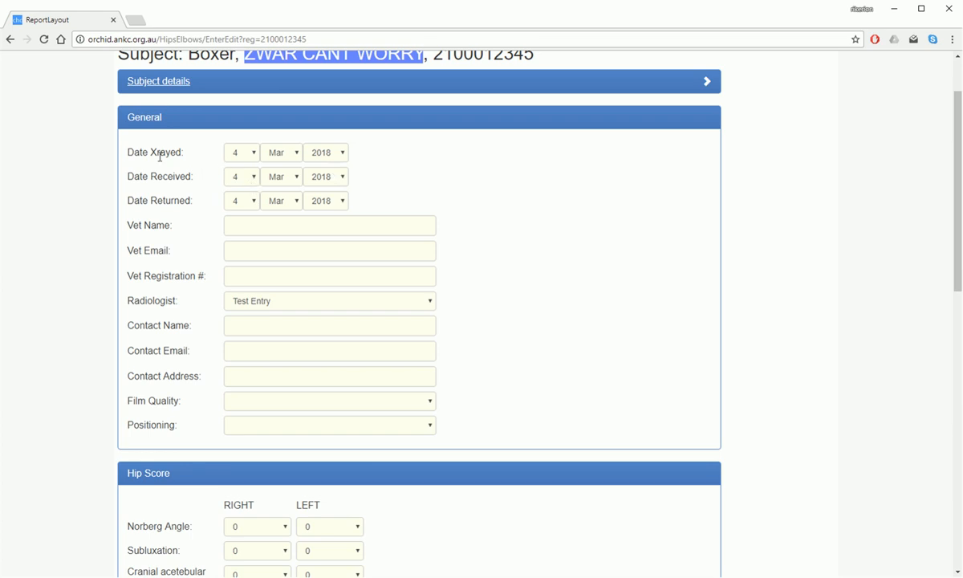
pyautogui.click(333, 155)
pyautogui.click(325, 362)
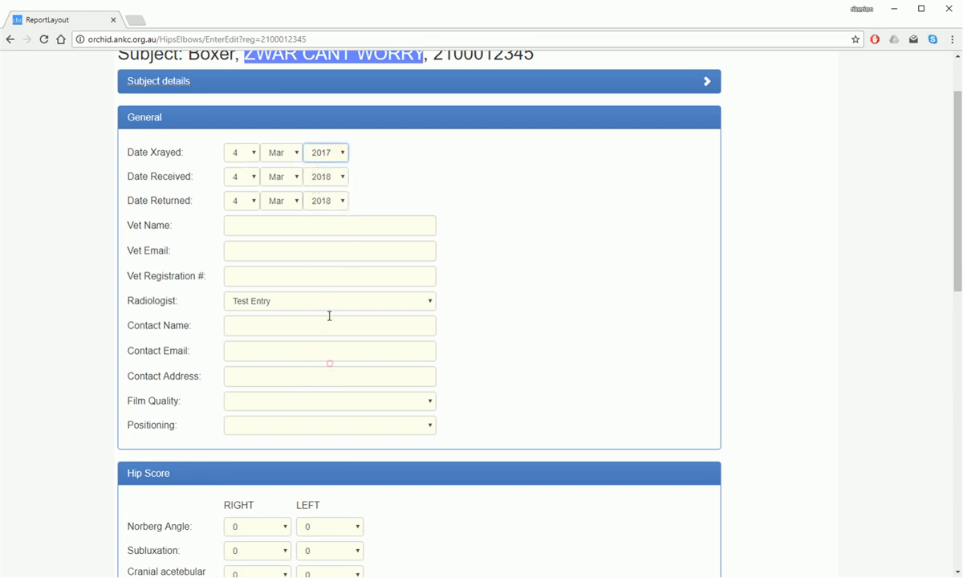
pyautogui.click(291, 157)
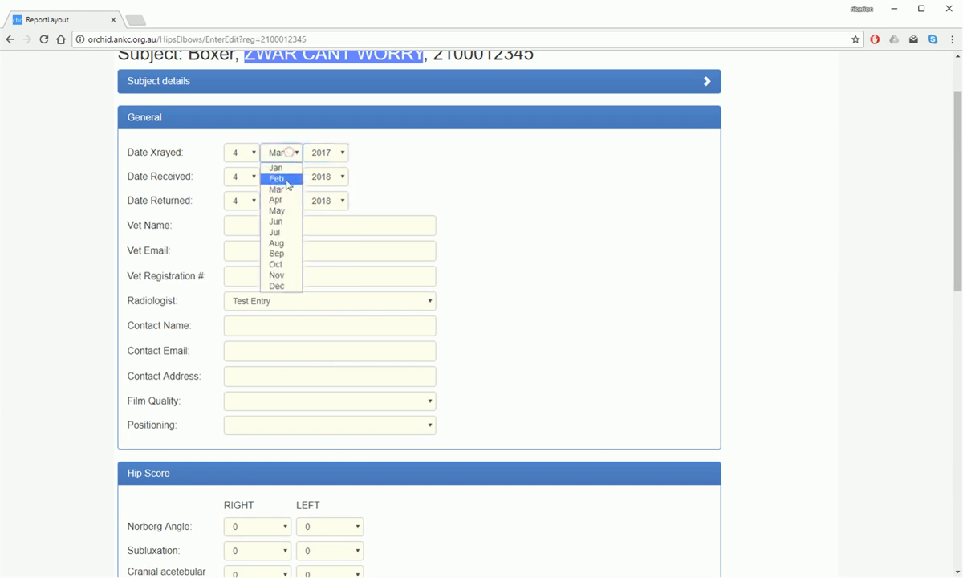
pyautogui.click(281, 236)
pyautogui.click(248, 154)
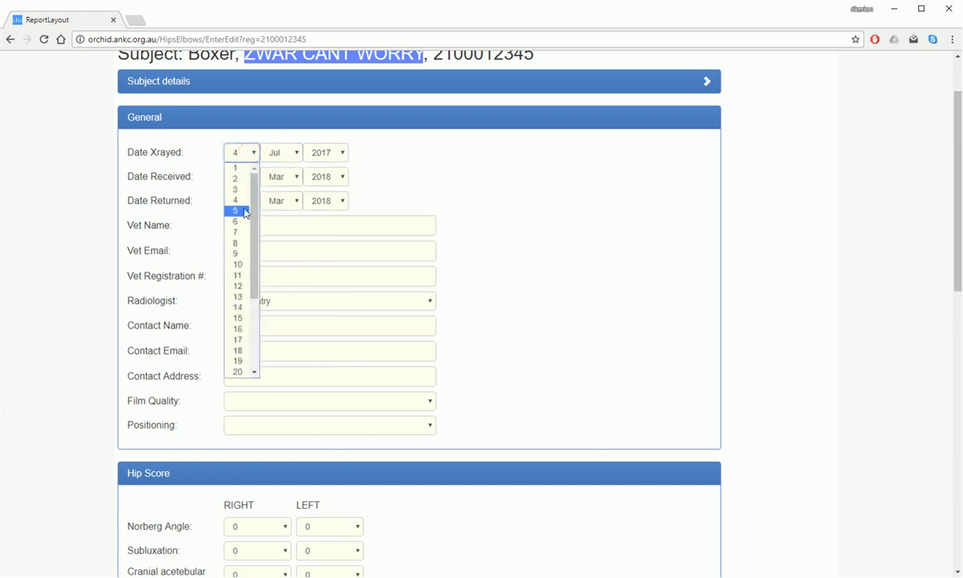
pyautogui.click(243, 208)
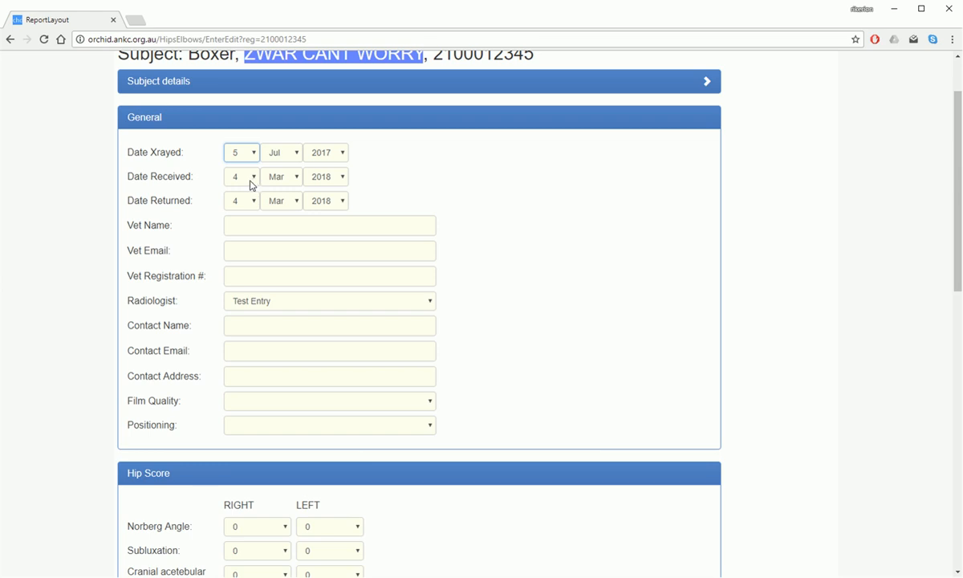
# Set the Date Received to 7 Jul 2017
pyautogui.click(250, 182)
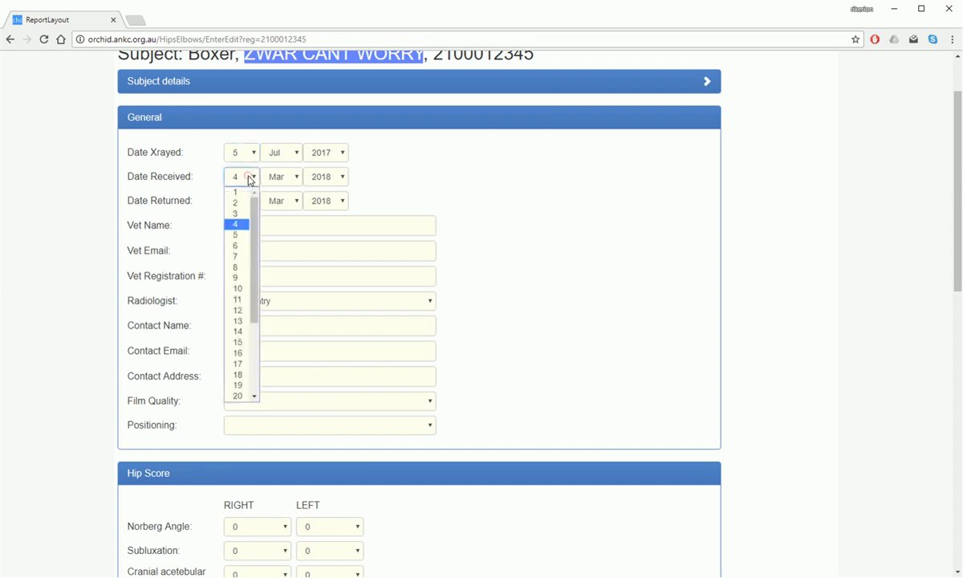
pyautogui.click(242, 256)
pyautogui.click(291, 180)
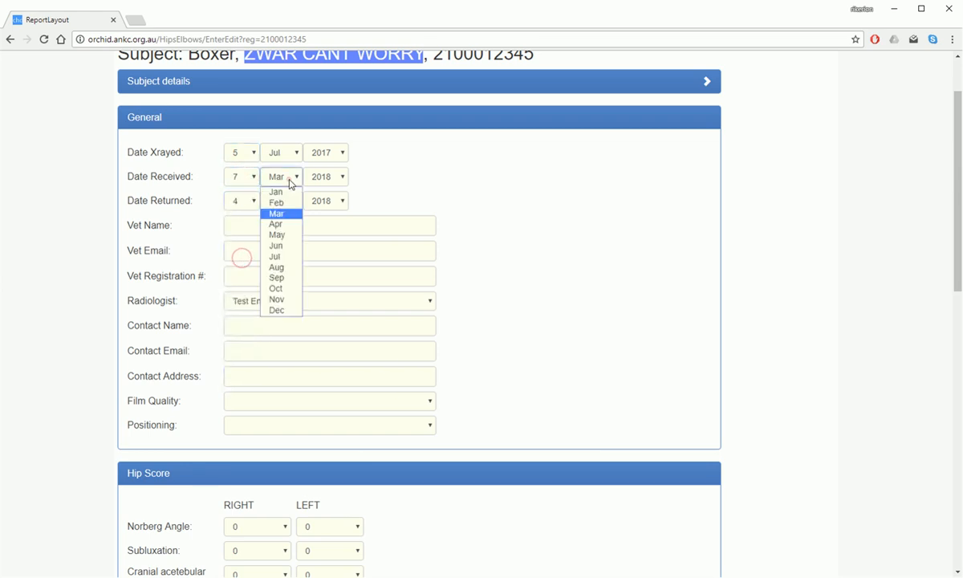
pyautogui.click(274, 255)
pyautogui.click(334, 182)
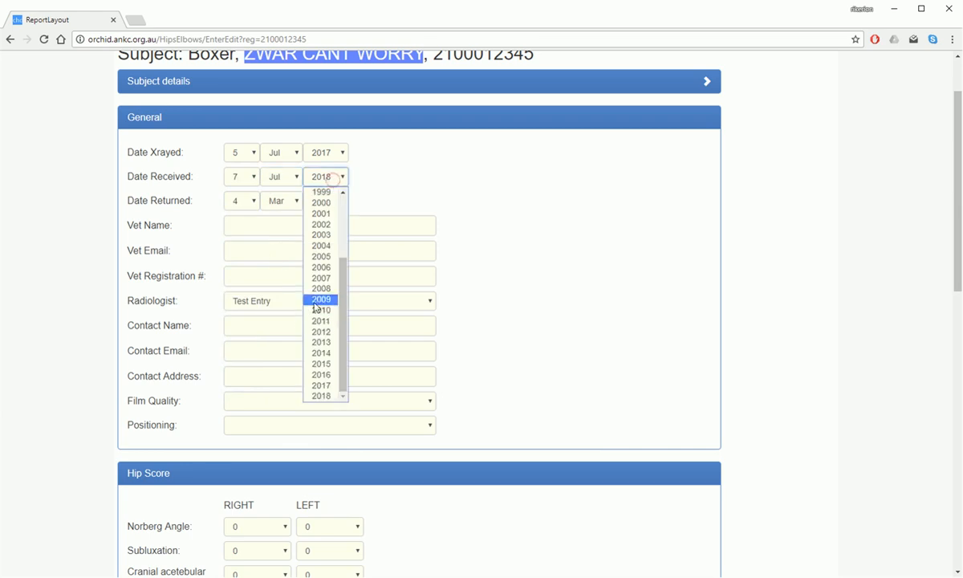
pyautogui.click(322, 386)
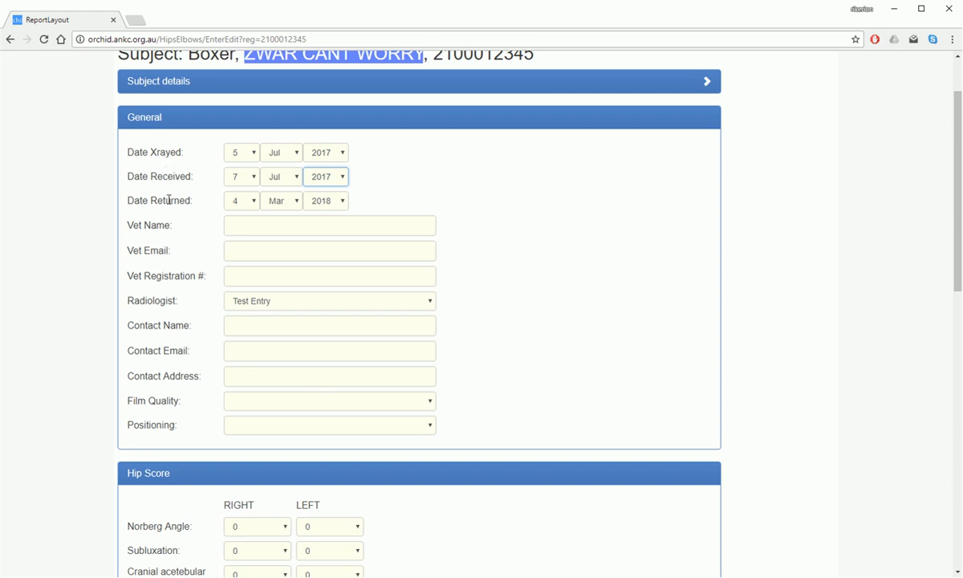
# Set the Date Returned to 11 Jul 2017
pyautogui.click(239, 200)
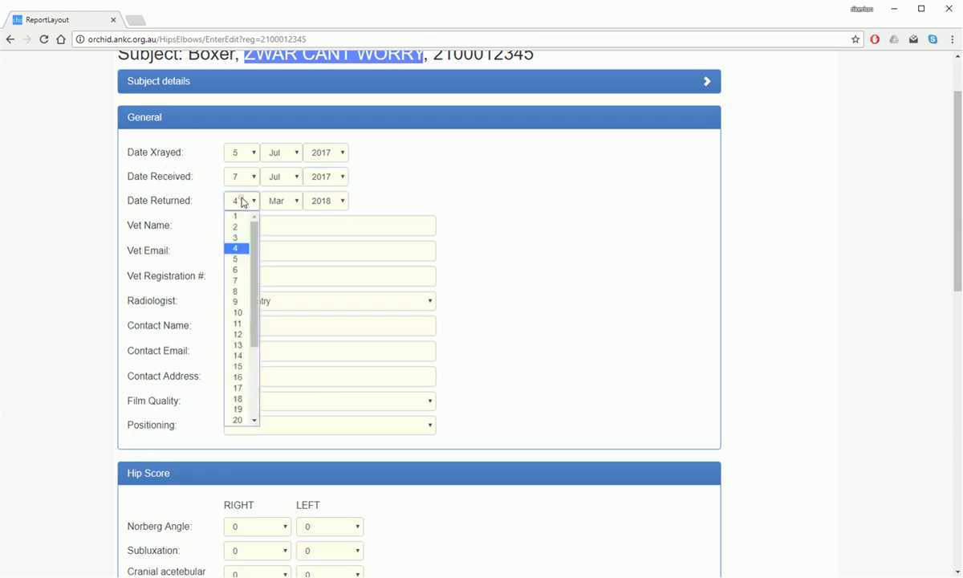
pyautogui.click(237, 324)
pyautogui.click(289, 207)
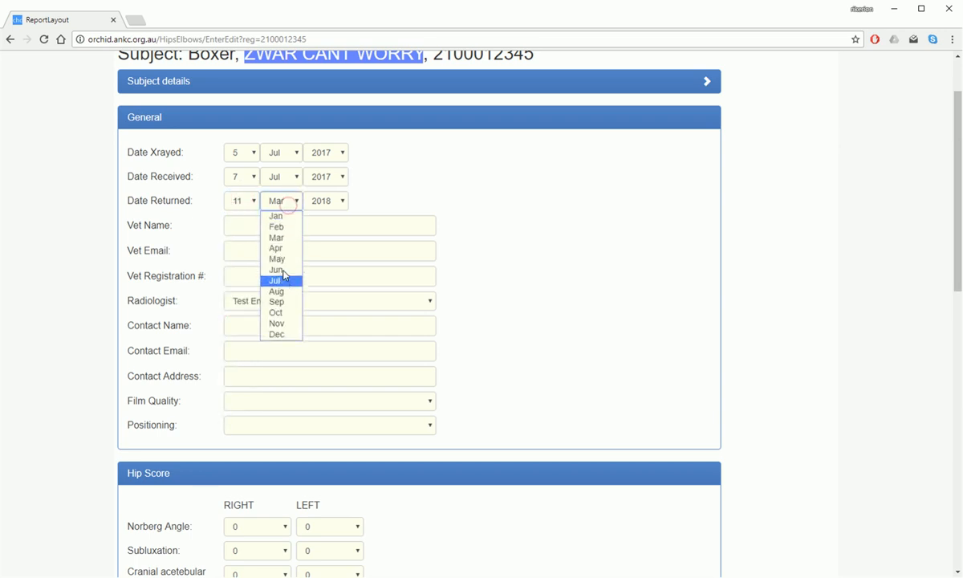
pyautogui.click(275, 280)
pyautogui.click(333, 200)
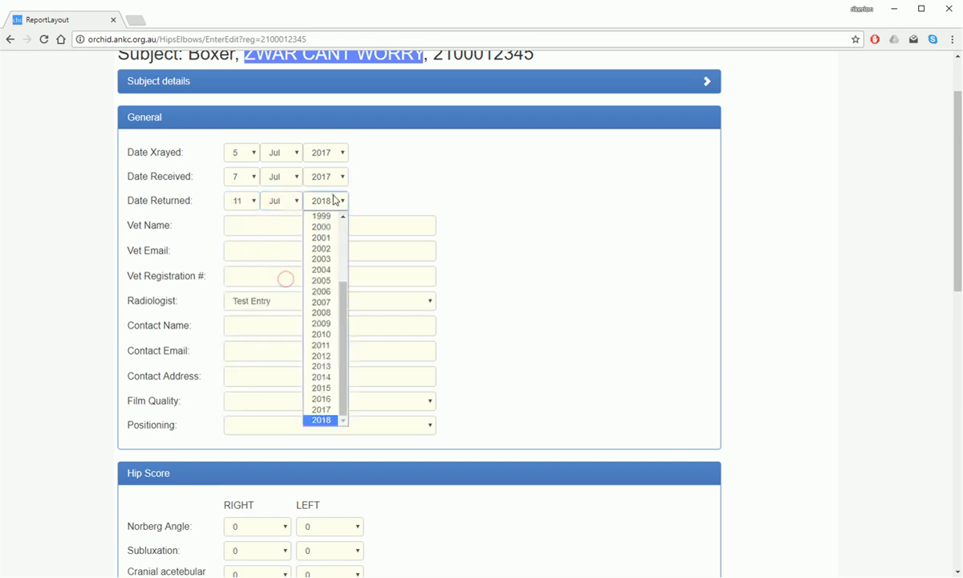
pyautogui.click(330, 409)
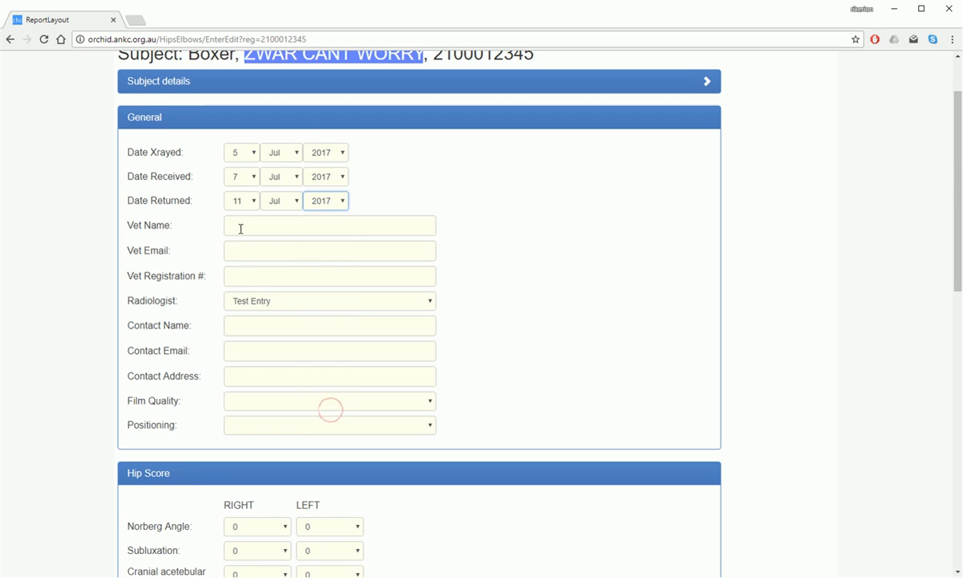
# Look up the vet name with "red" and choose the second Redbank Plains Veterinary Surgery suggestion
pyautogui.click(242, 227)
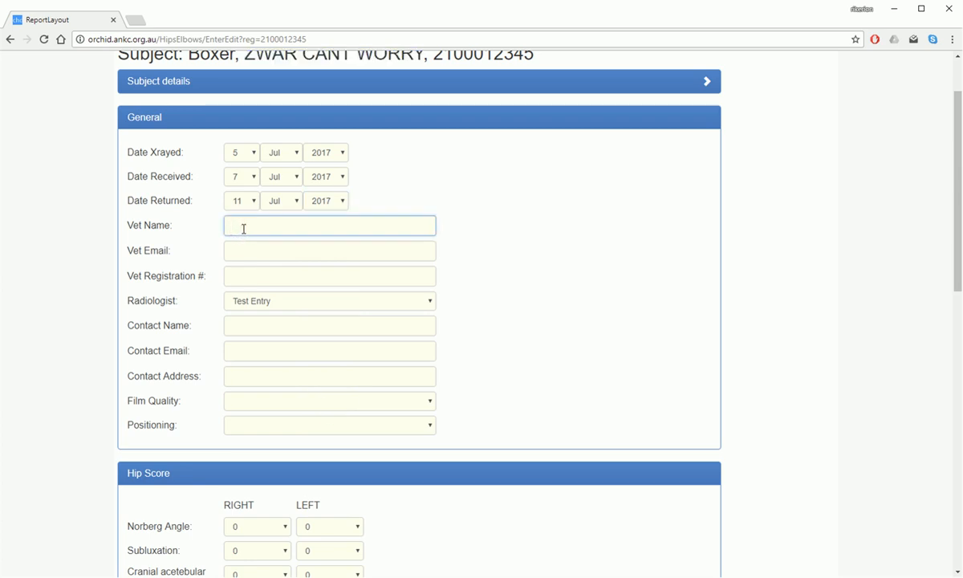
pyautogui.write('re')
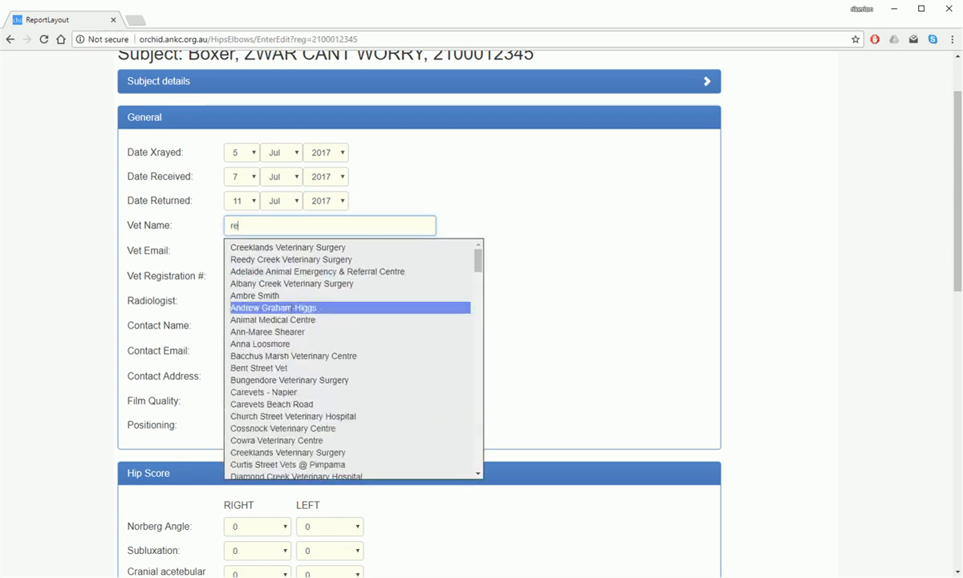
pyautogui.write('d')
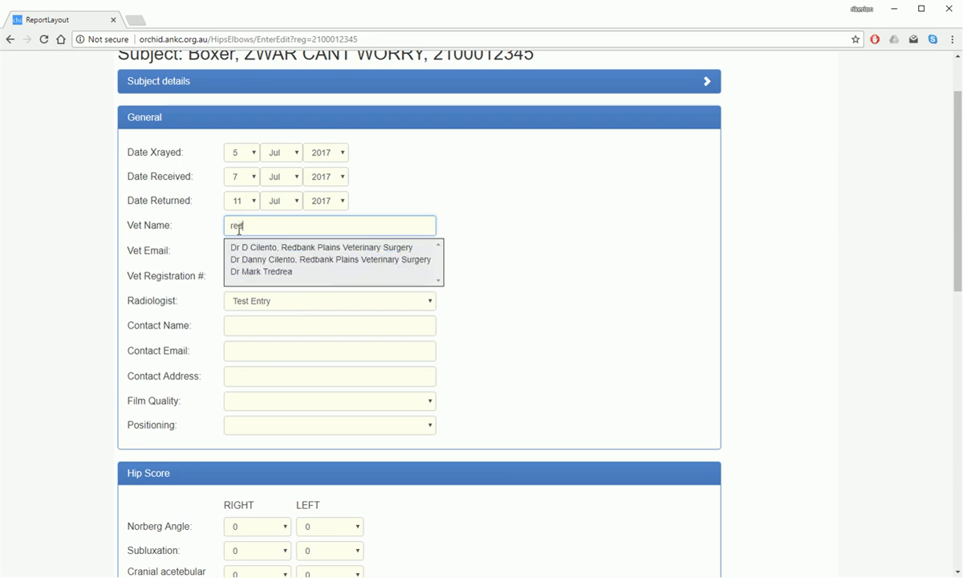
pyautogui.click(264, 262)
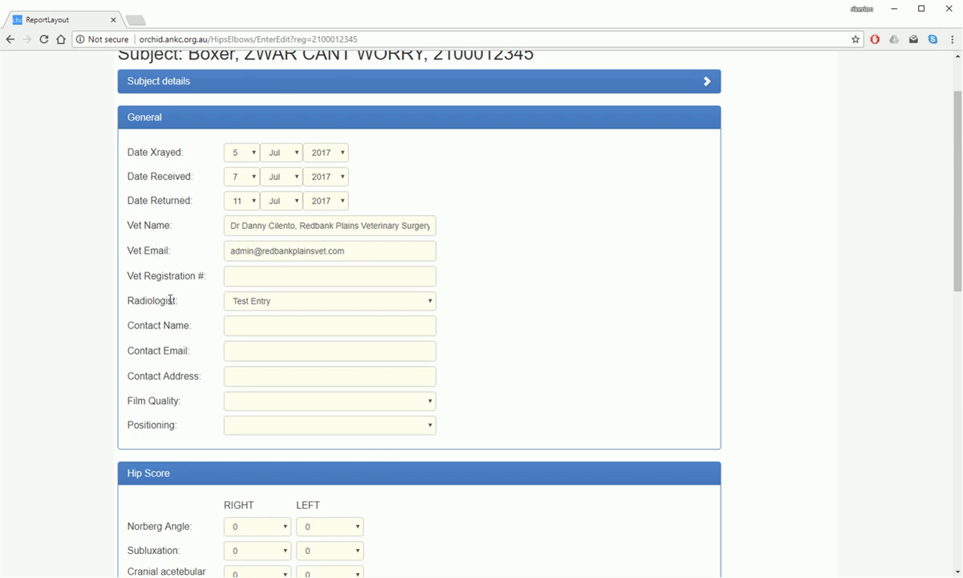
# Replace the vet with Blakes Crossing Veterinary Surgery from the suggestions for "k", and keep Test Entry as the radiologist
pyautogui.moveTo(231, 227); pyautogui.dragTo(484, 231)
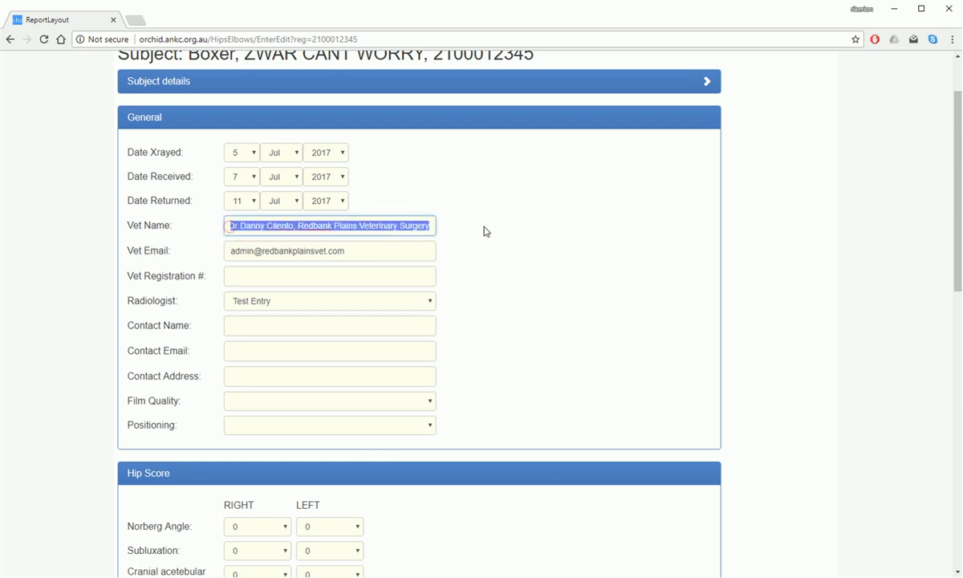
pyautogui.write('k')
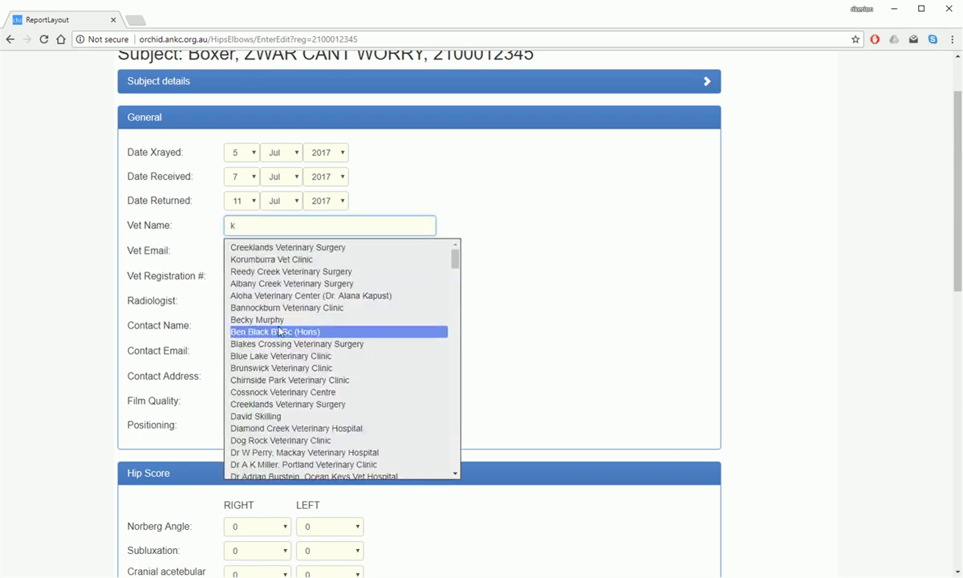
pyautogui.click(265, 344)
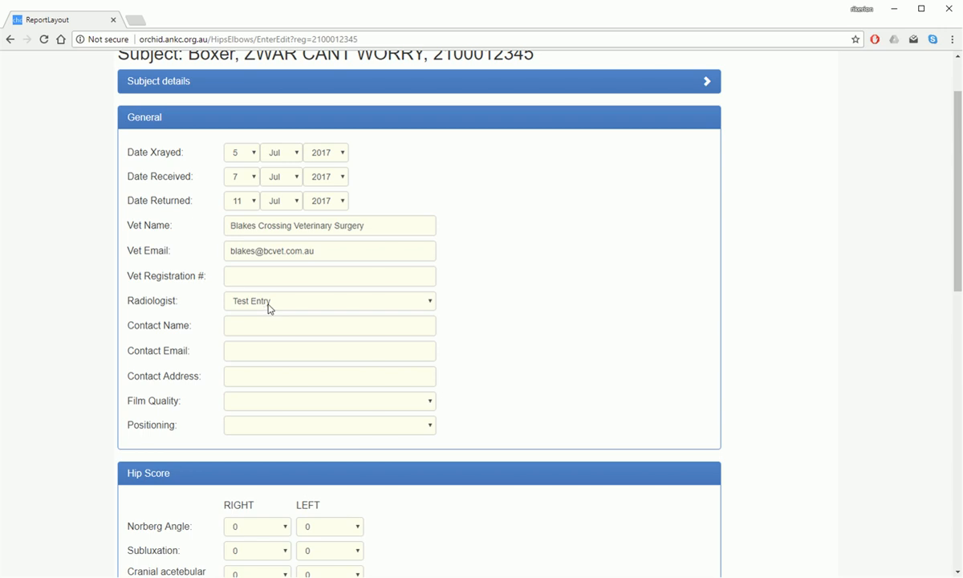
pyautogui.click(267, 306)
pyautogui.click(267, 304)
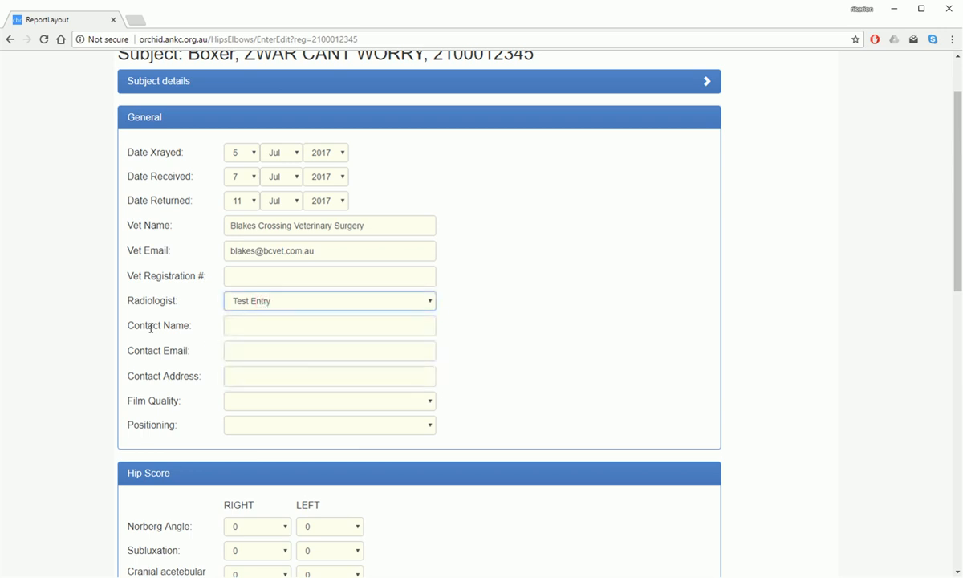
# Look up the contact name with "lo" and choose the suggested joint-owner contact to fill in the contact details
pyautogui.click(268, 324)
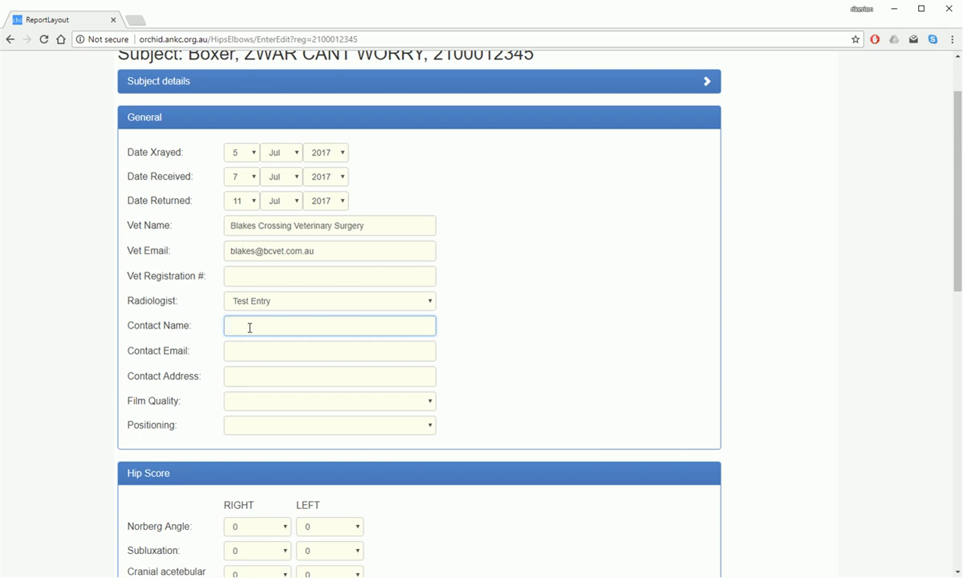
pyautogui.click(250, 326)
pyautogui.write('lo')
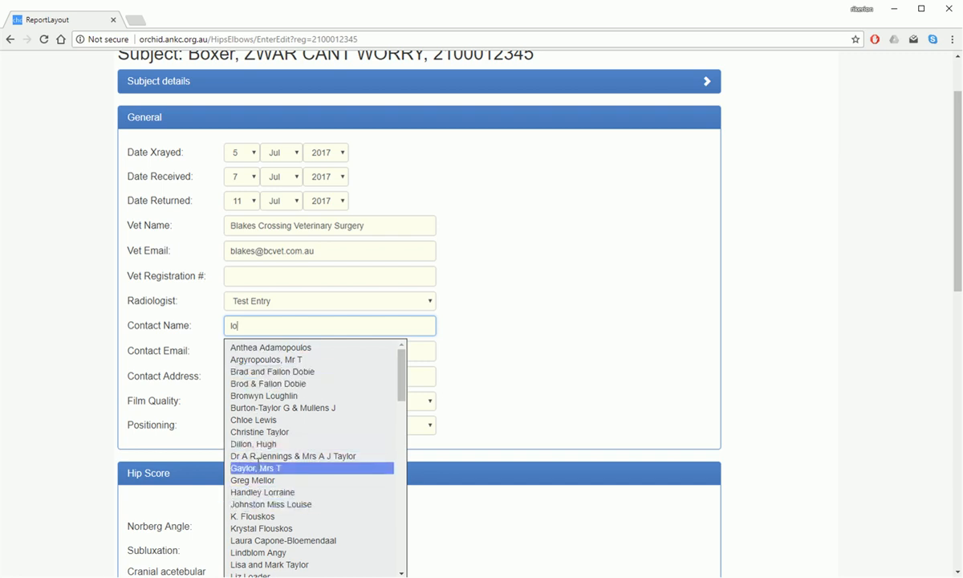
pyautogui.click(245, 408)
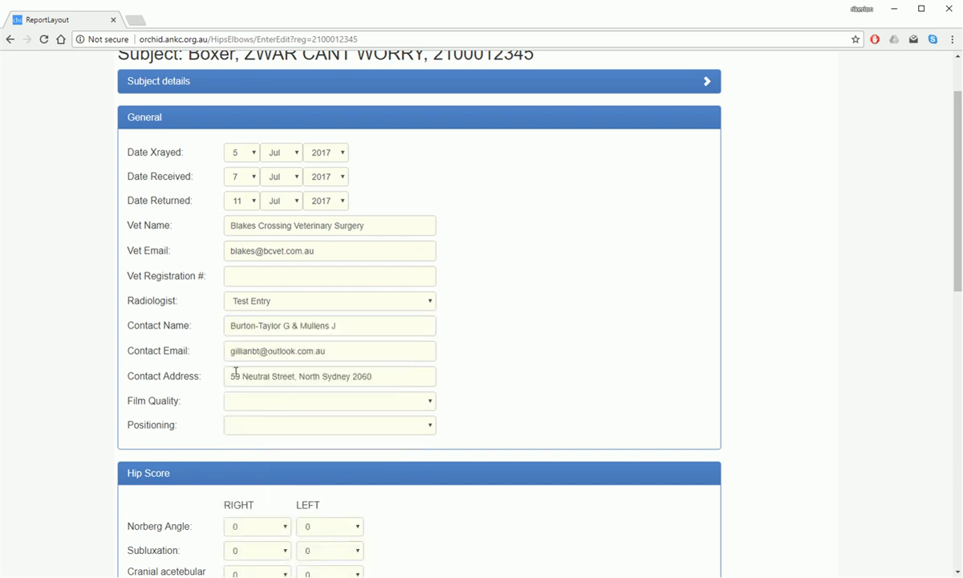
# Set the Film Quality to Satisfactory and the Positioning to Tilted laterally right
pyautogui.scroll(-1, 246, 363)
pyautogui.scroll(-2, 246, 365)
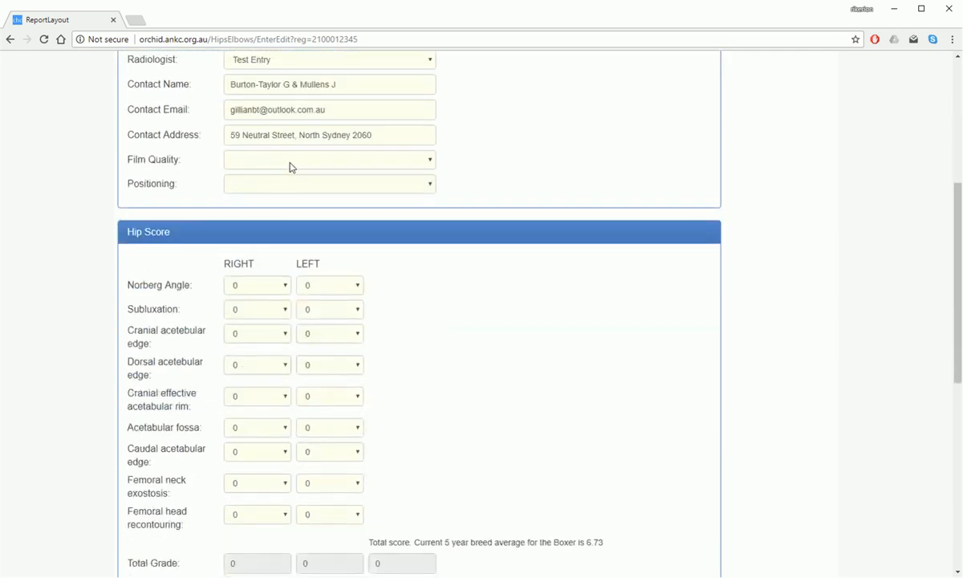
pyautogui.click(289, 161)
pyautogui.click(280, 187)
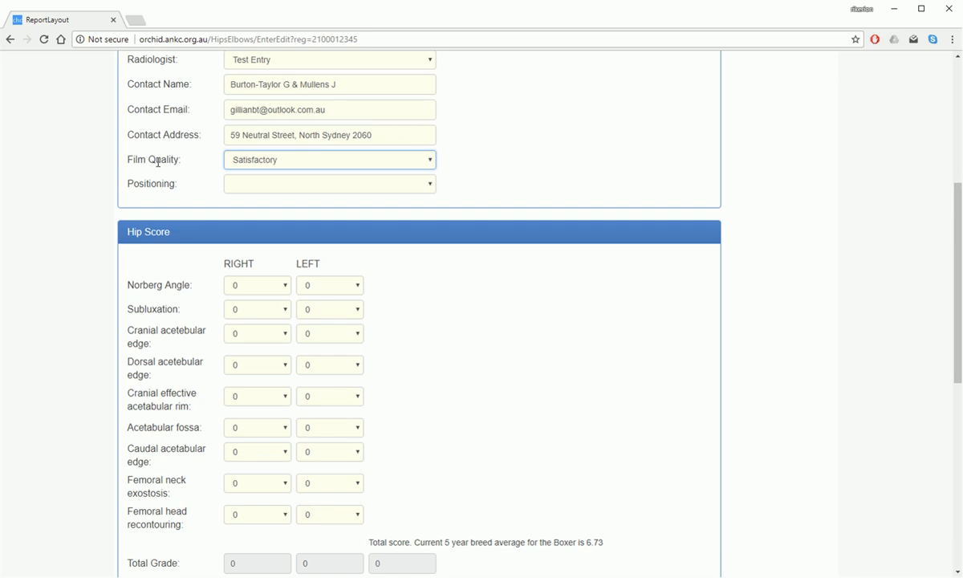
pyautogui.click(297, 186)
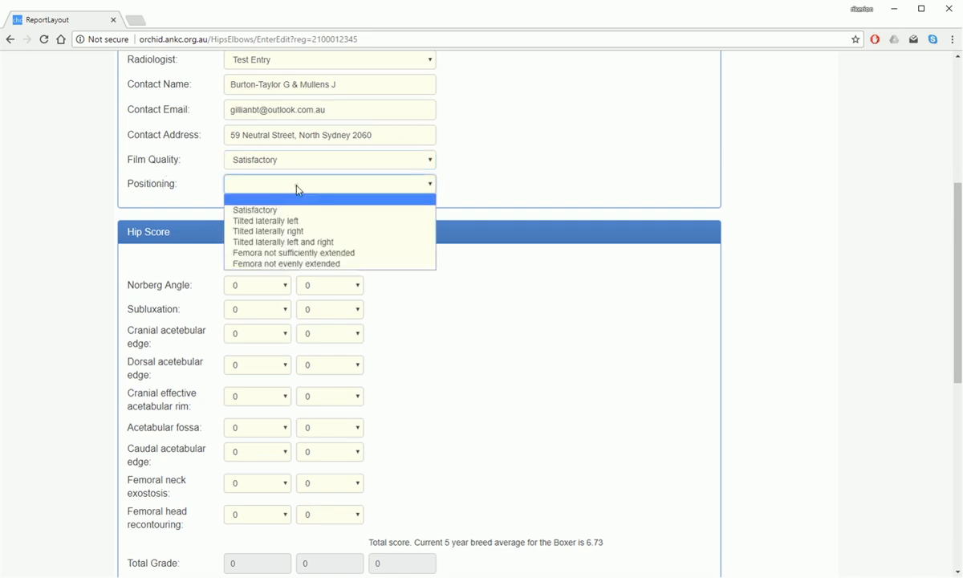
pyautogui.click(299, 232)
# Enter hip scores of 1 for right Norberg Angle, 2 for left Subluxation, 3 for right Dorsal acetebular edge and 4 for left Cranial effective acetabular rim
pyautogui.scroll(-2, 304, 249)
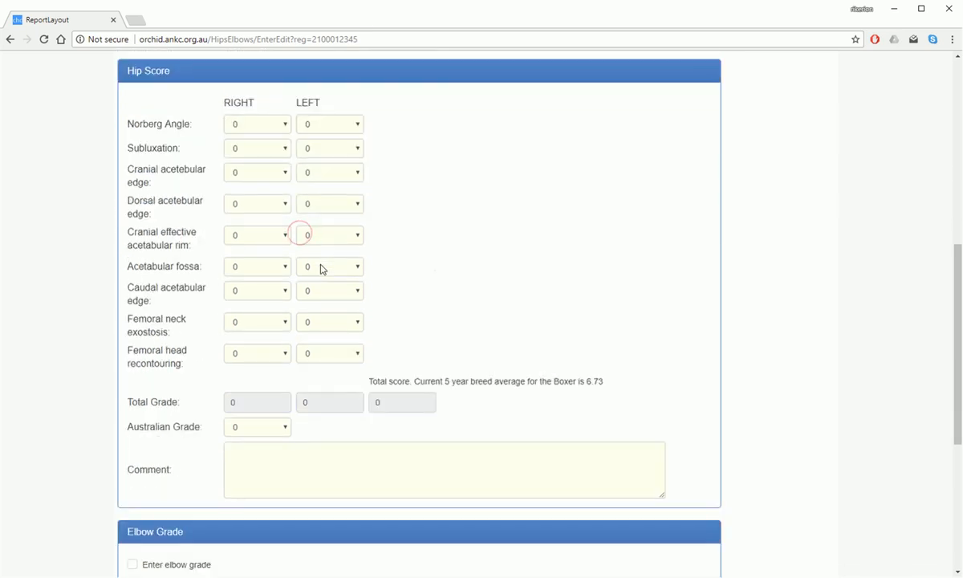
pyautogui.click(271, 125)
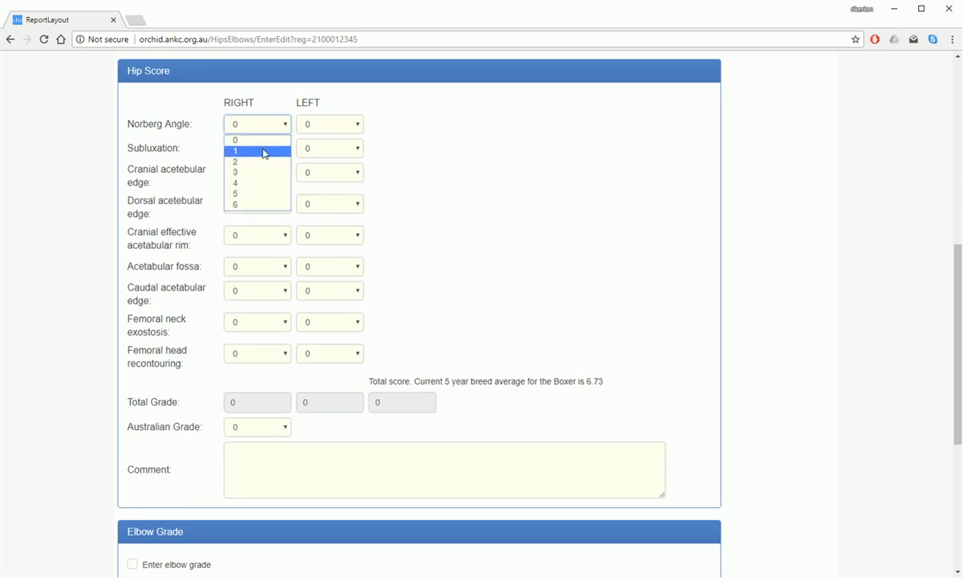
pyautogui.click(265, 152)
pyautogui.click(335, 151)
pyautogui.click(322, 185)
pyautogui.click(266, 204)
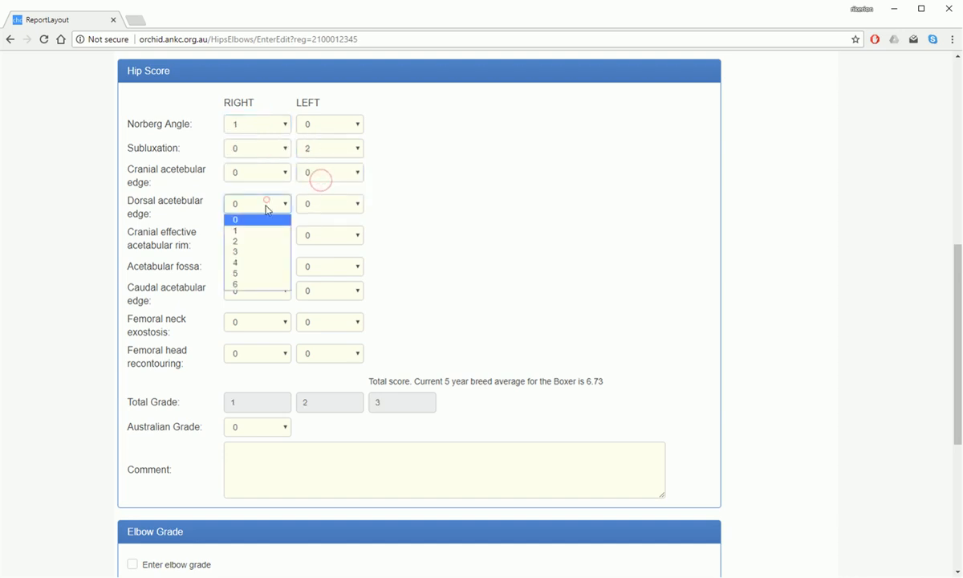
pyautogui.click(249, 252)
pyautogui.click(337, 235)
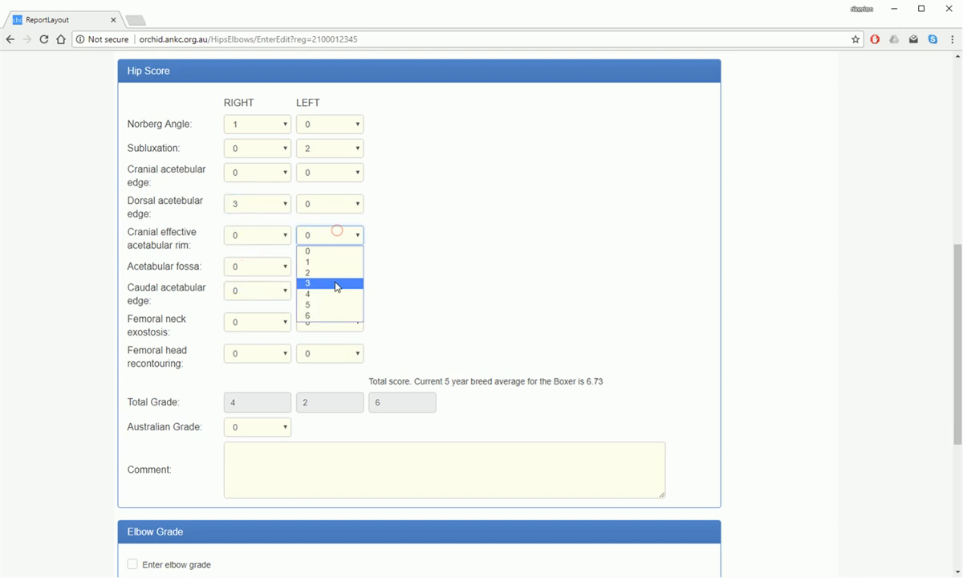
pyautogui.click(323, 293)
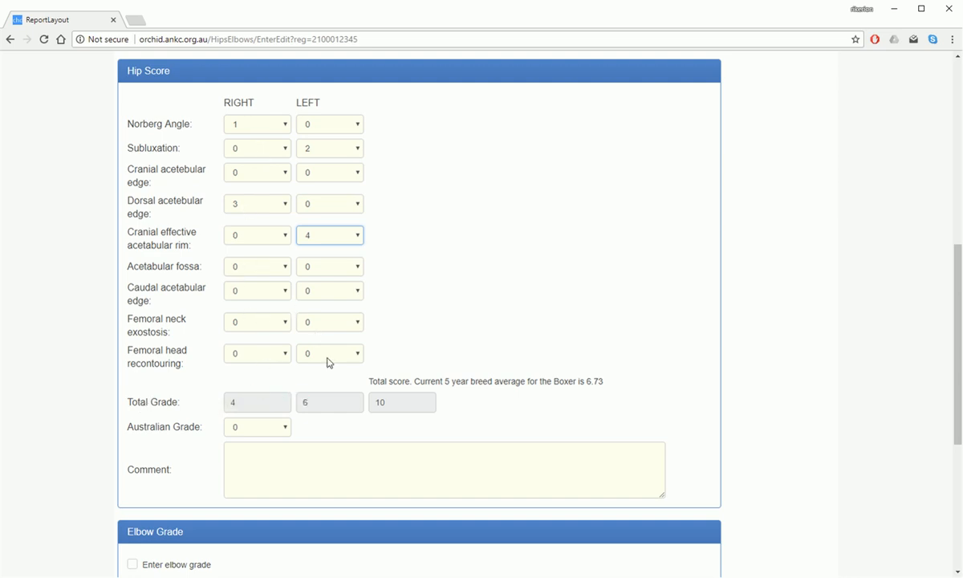
pyautogui.click(365, 419)
# Set the hip Australian Grade to 3 and enter "make a comment" as the hip score comment
pyautogui.click(285, 431)
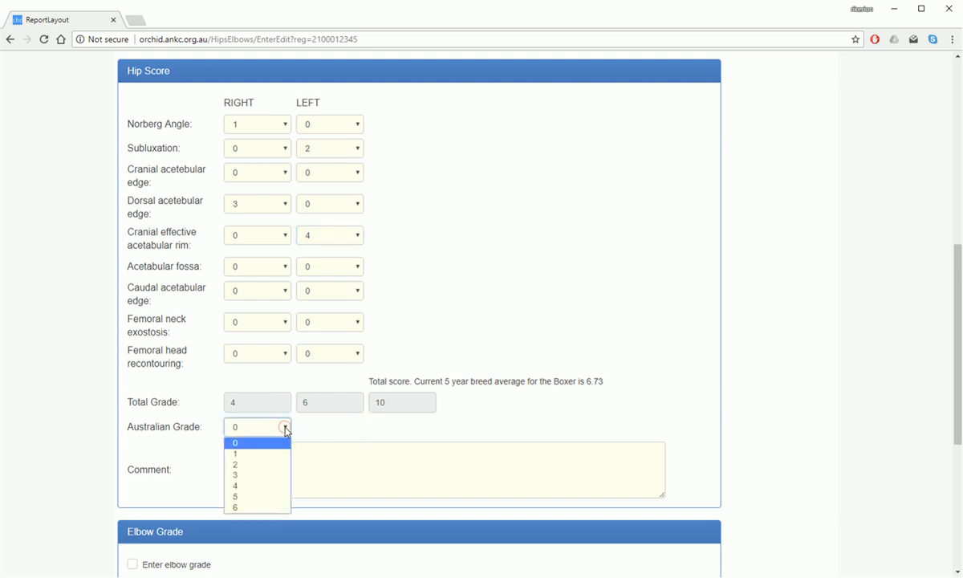
pyautogui.click(266, 476)
pyautogui.click(263, 467)
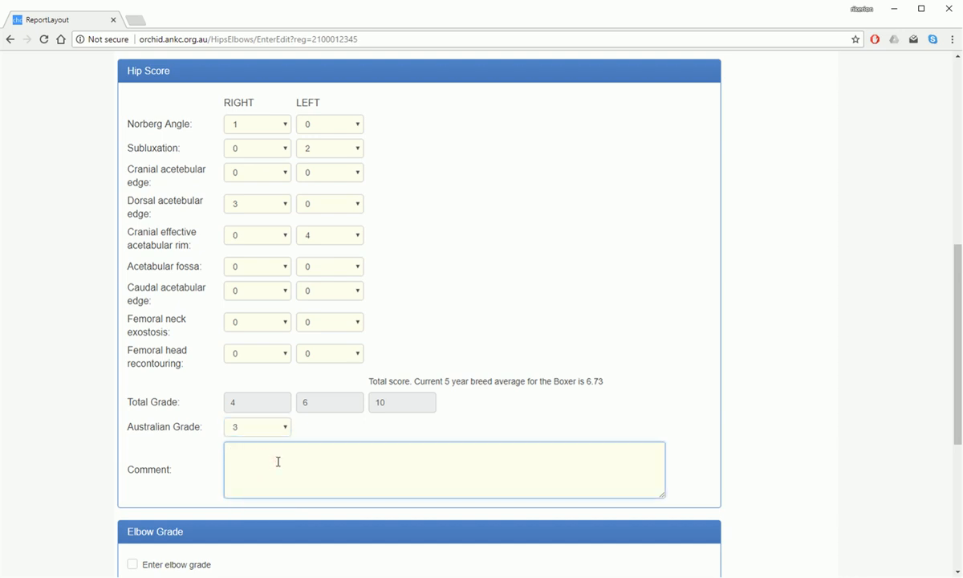
pyautogui.write('make a comment')
pyautogui.scroll(-4, 288, 442)
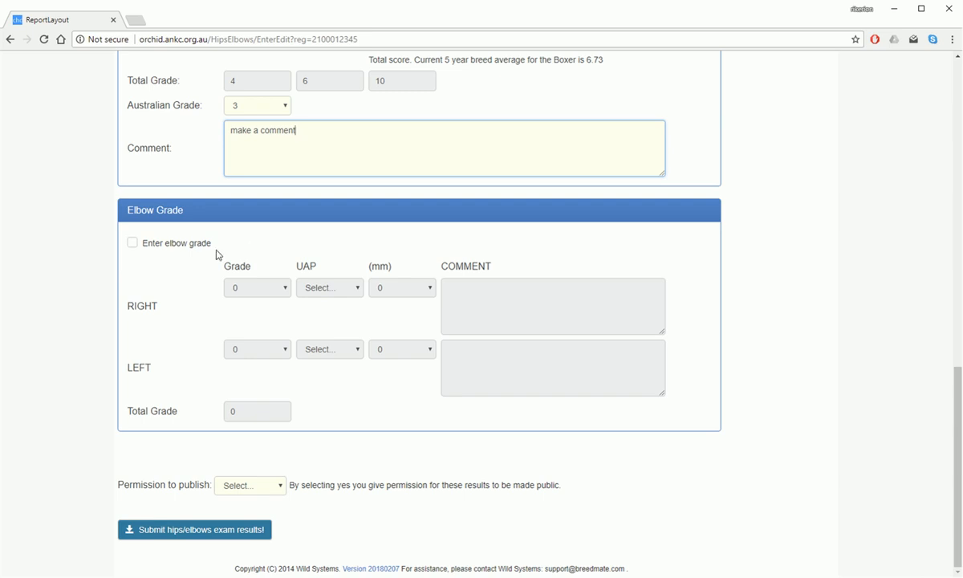
# Enable elbow grade entry and set both the right and left elbow grades to 2
pyautogui.click(133, 244)
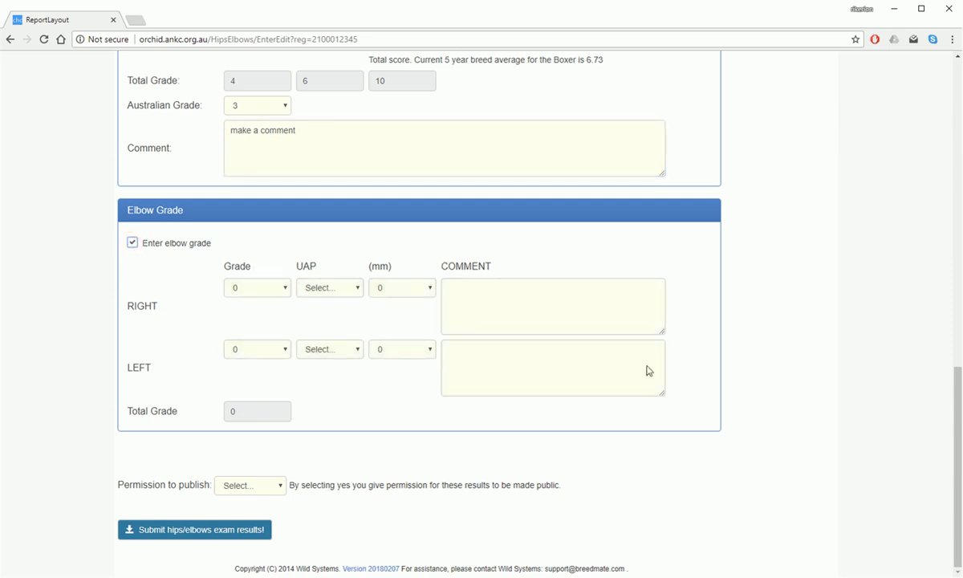
pyautogui.click(132, 243)
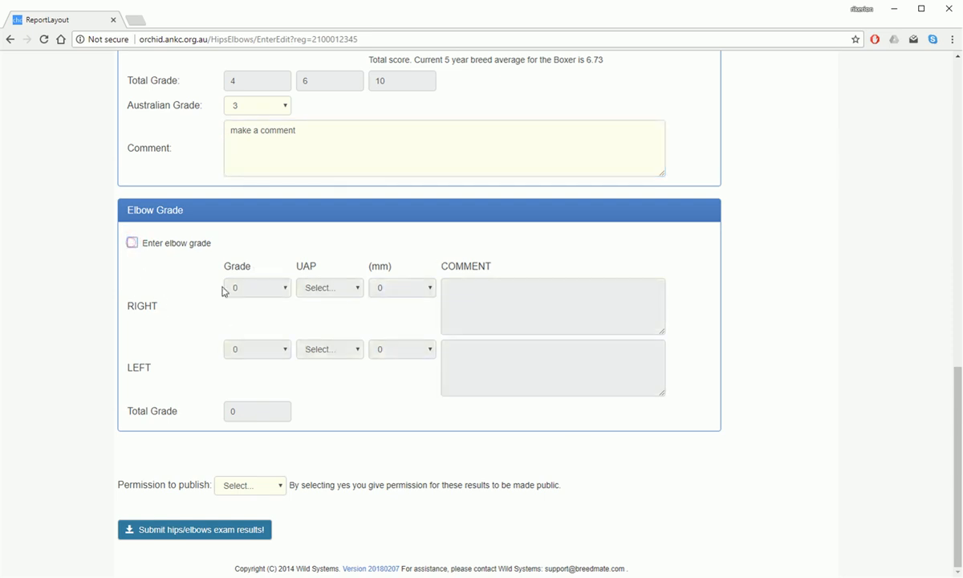
pyautogui.click(134, 243)
pyautogui.click(258, 285)
pyautogui.click(258, 322)
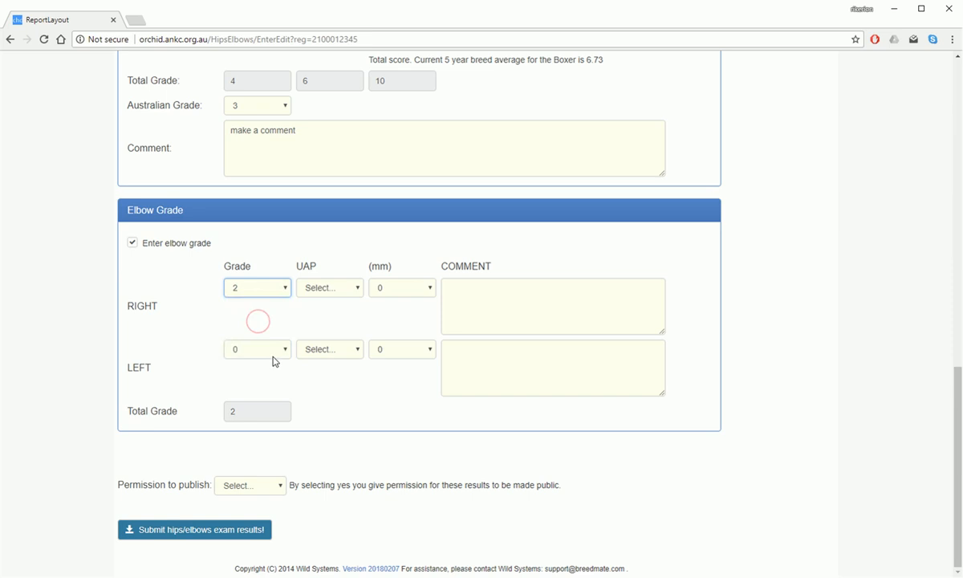
pyautogui.click(271, 353)
pyautogui.click(260, 385)
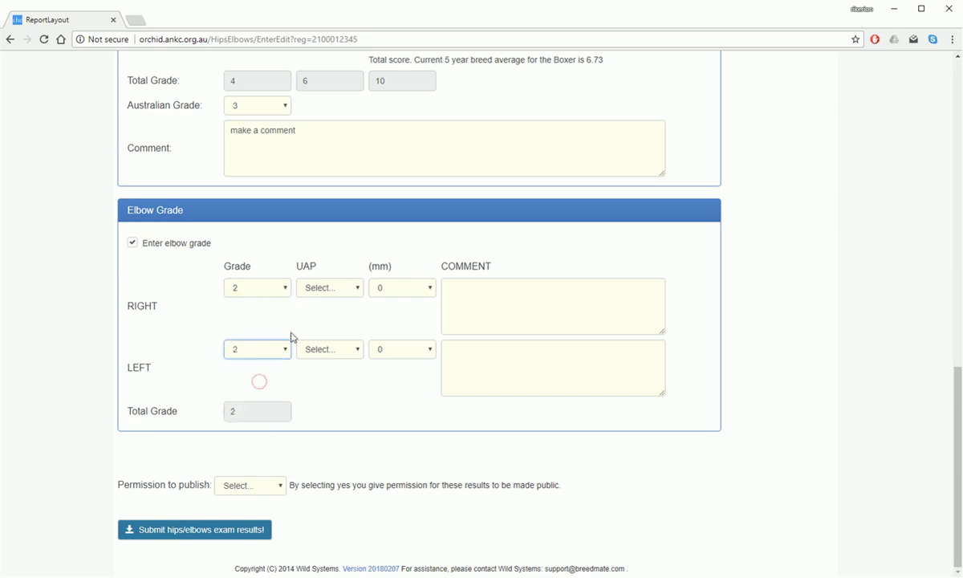
# Set the elbow UAP to No for the right side and Yes for the left side
pyautogui.click(346, 283)
pyautogui.click(343, 314)
pyautogui.click(351, 351)
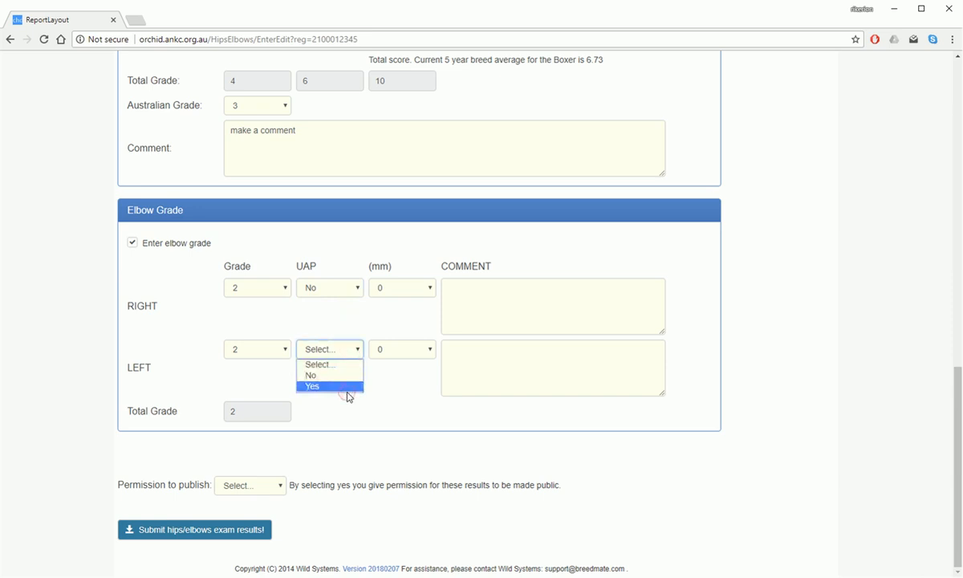
pyautogui.click(347, 388)
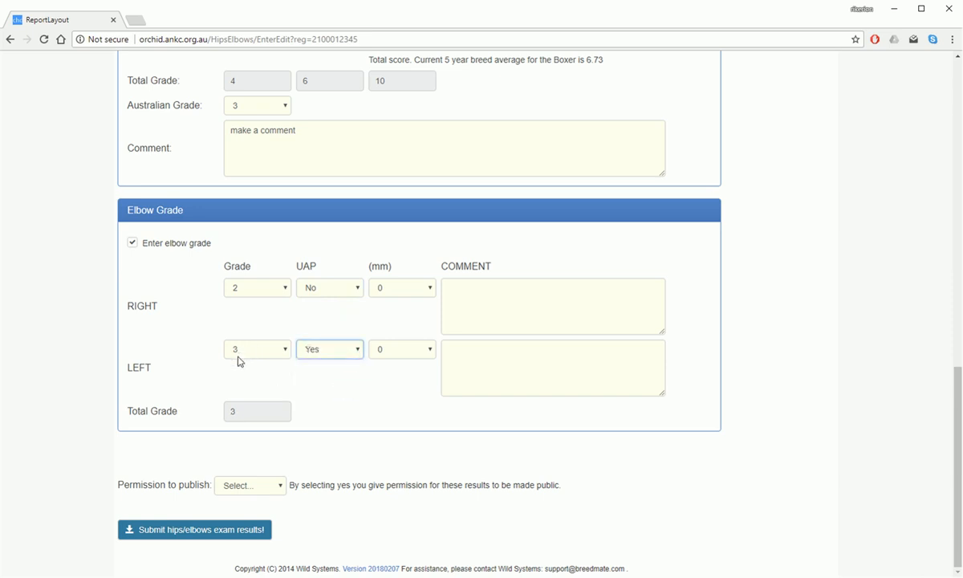
# Set the elbow millimetre values to < 0.5 for the right side and 2 for the left side
pyautogui.click(424, 288)
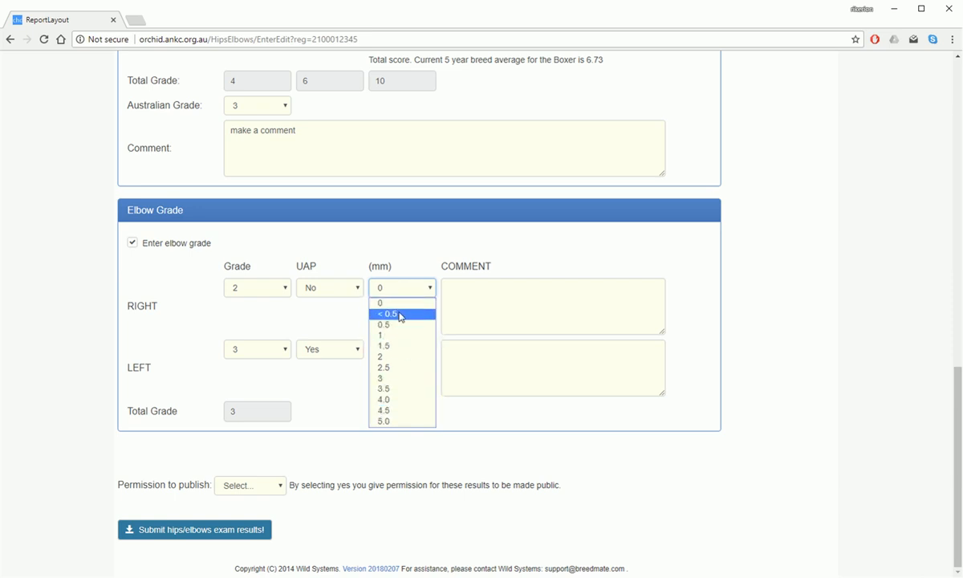
pyautogui.click(398, 315)
pyautogui.click(414, 351)
pyautogui.click(399, 417)
pyautogui.click(485, 308)
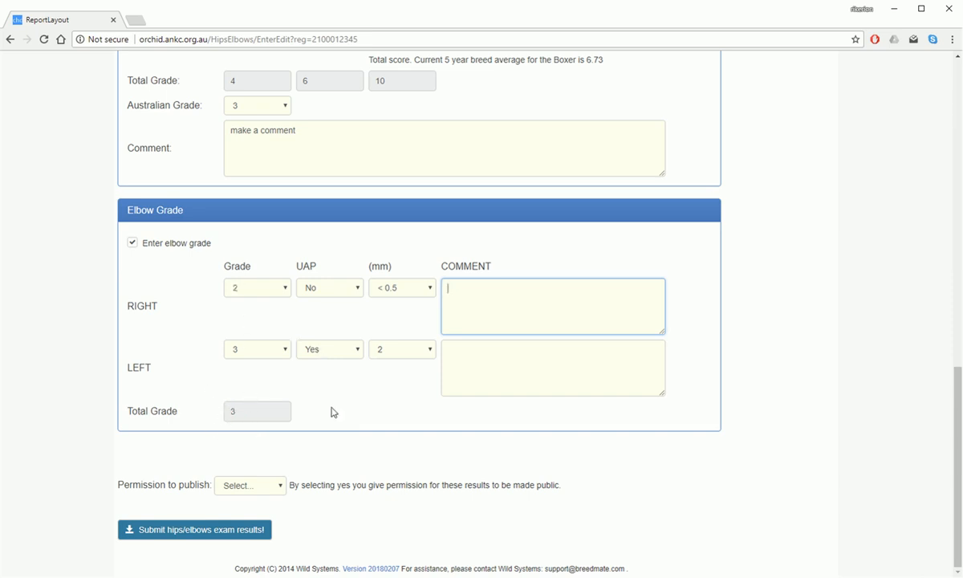
# Set Permission to publish to Yes and submit the hips/elbows exam results
pyautogui.click(277, 487)
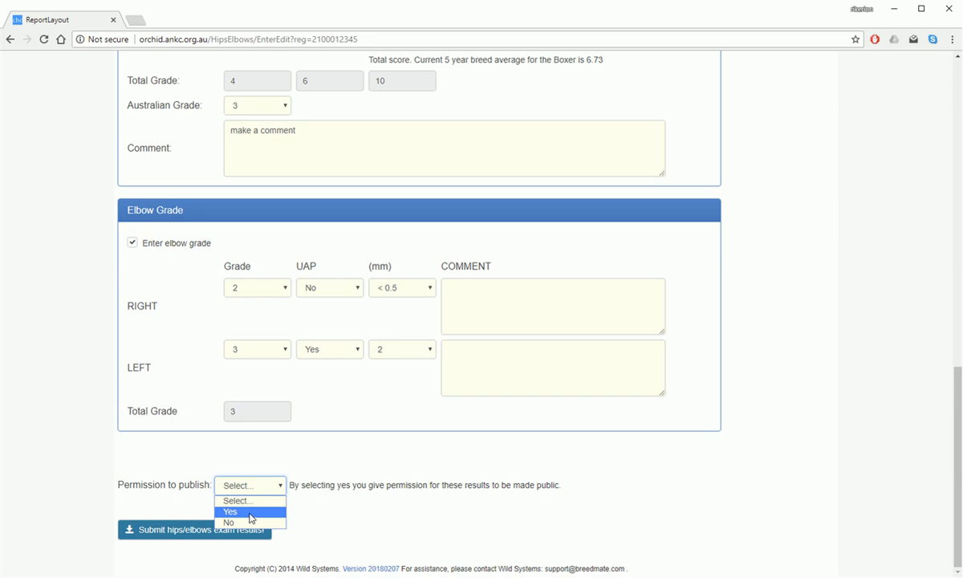
pyautogui.click(251, 514)
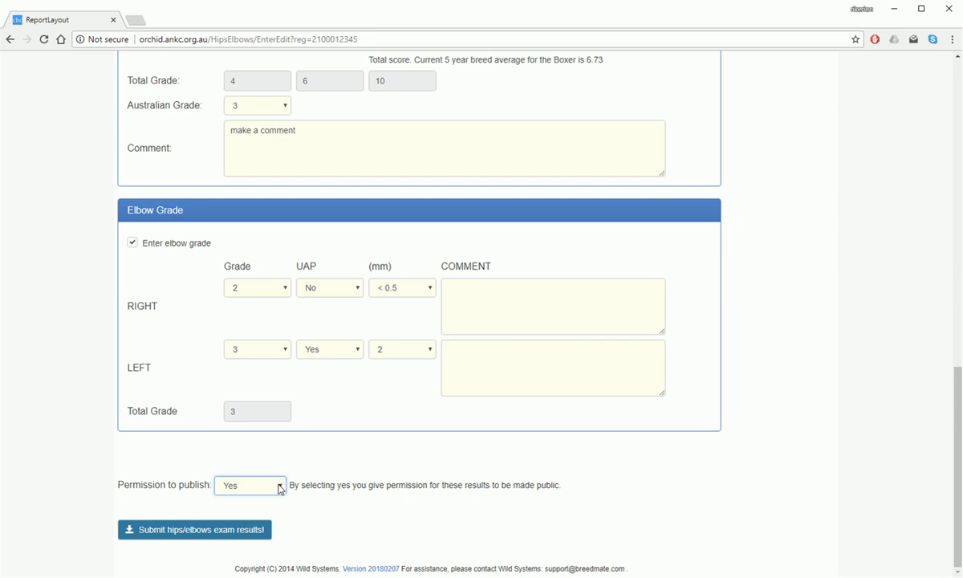
pyautogui.click(334, 509)
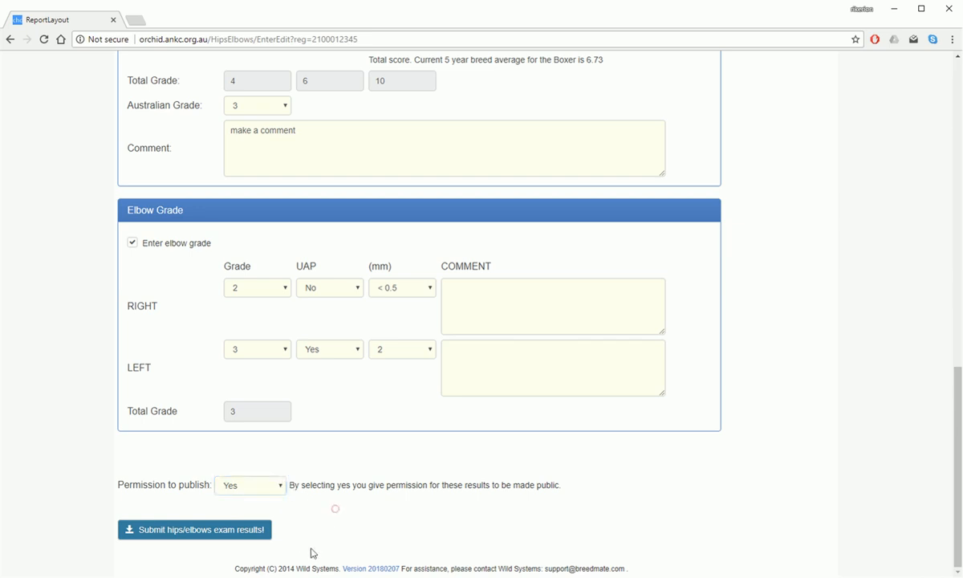
pyautogui.scroll(10, 253, 245)
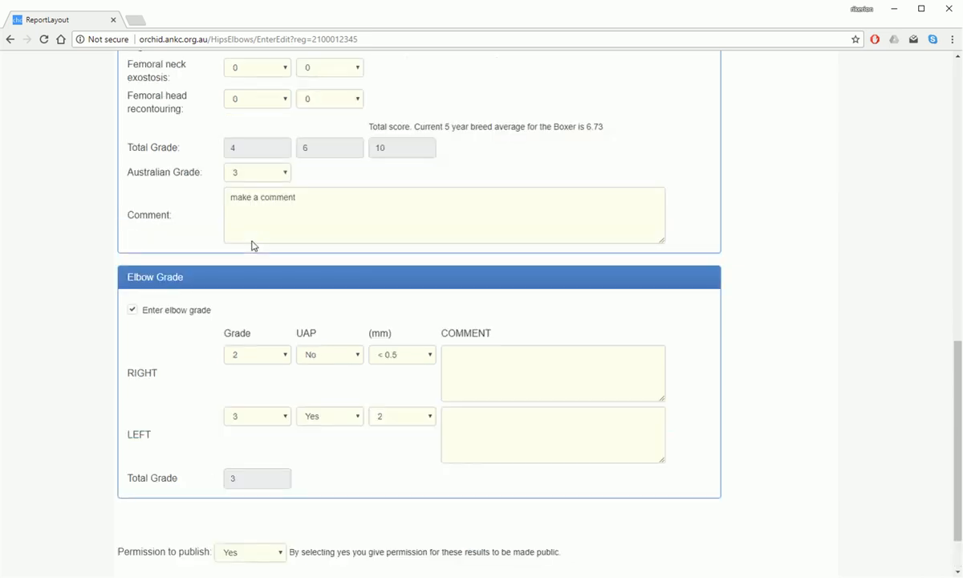
pyautogui.scroll(-10, 253, 241)
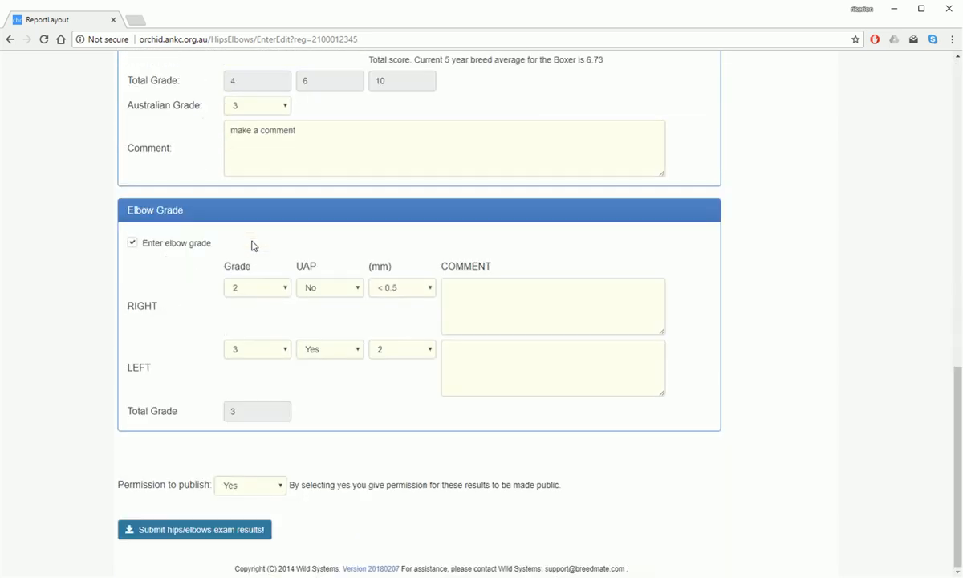
pyautogui.click(188, 538)
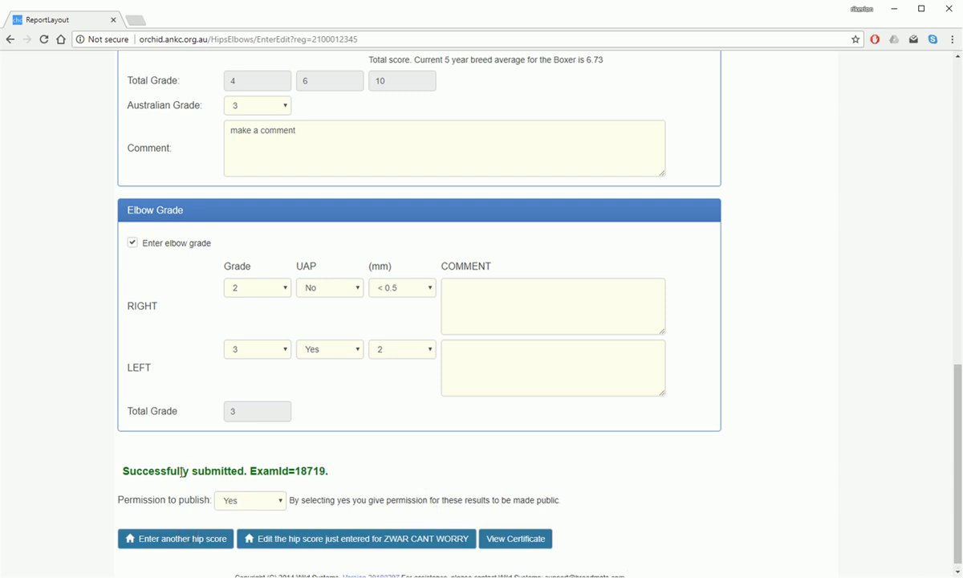
# Reopen the hip score just entered for ZWAR CANT WORRY and enable changes to it
pyautogui.doubleClick(319, 471)
pyautogui.scroll(6, 399, 300)
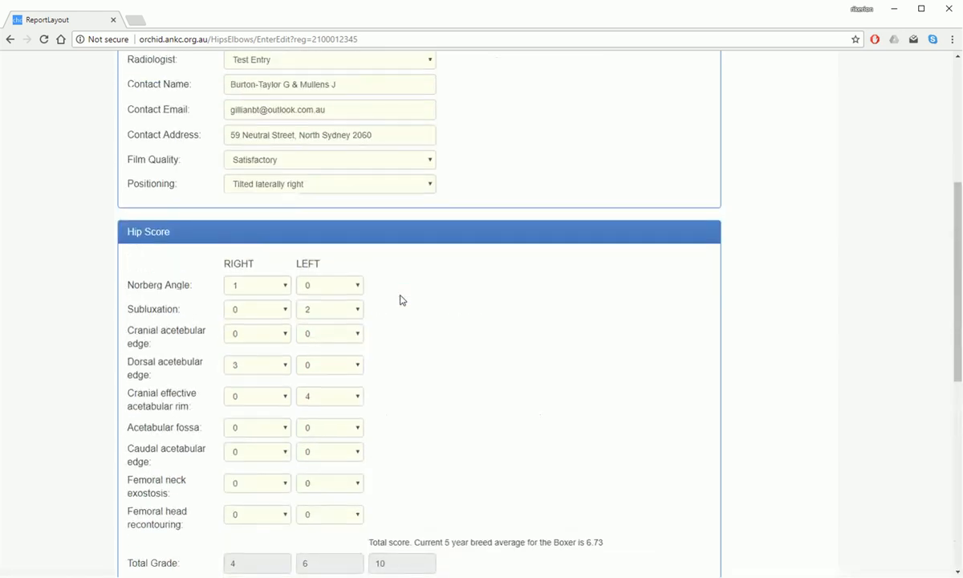
pyautogui.scroll(-6, 342, 367)
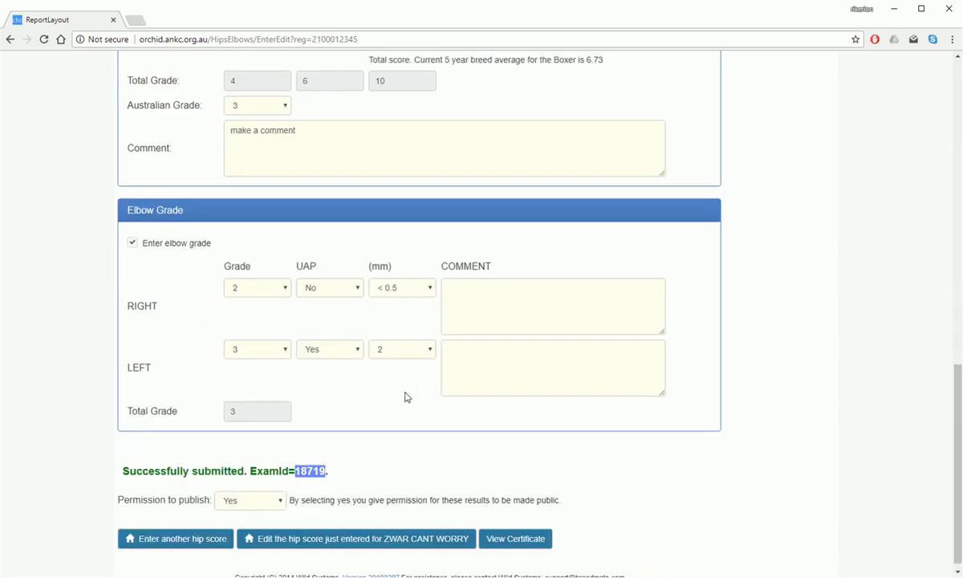
pyautogui.click(317, 545)
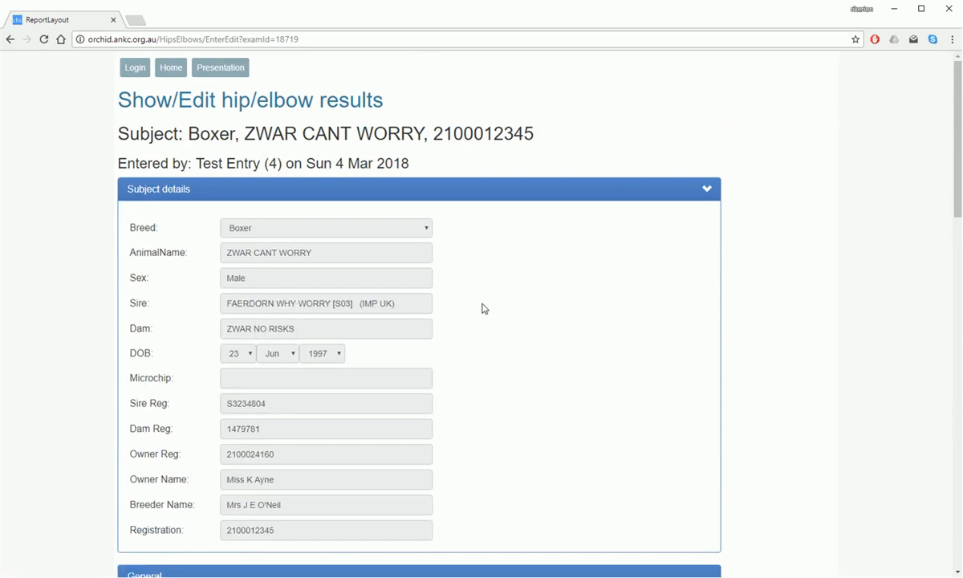
pyautogui.scroll(-6, 484, 308)
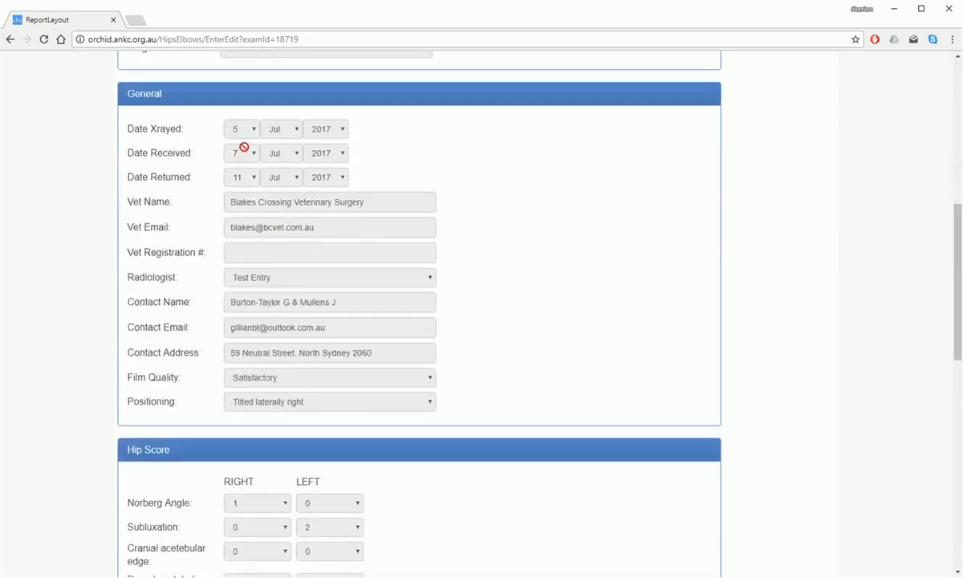
pyautogui.scroll(-7, 325, 281)
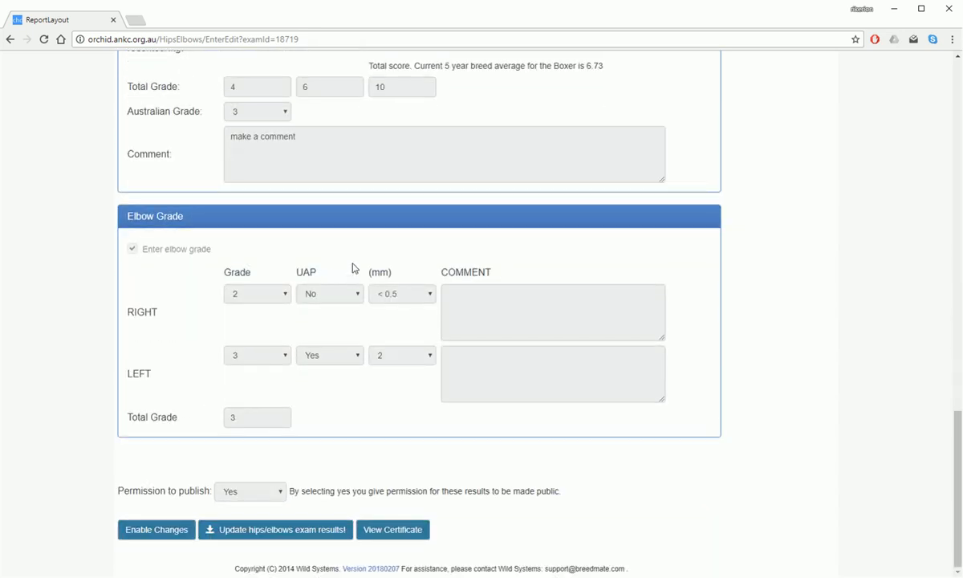
pyautogui.click(158, 535)
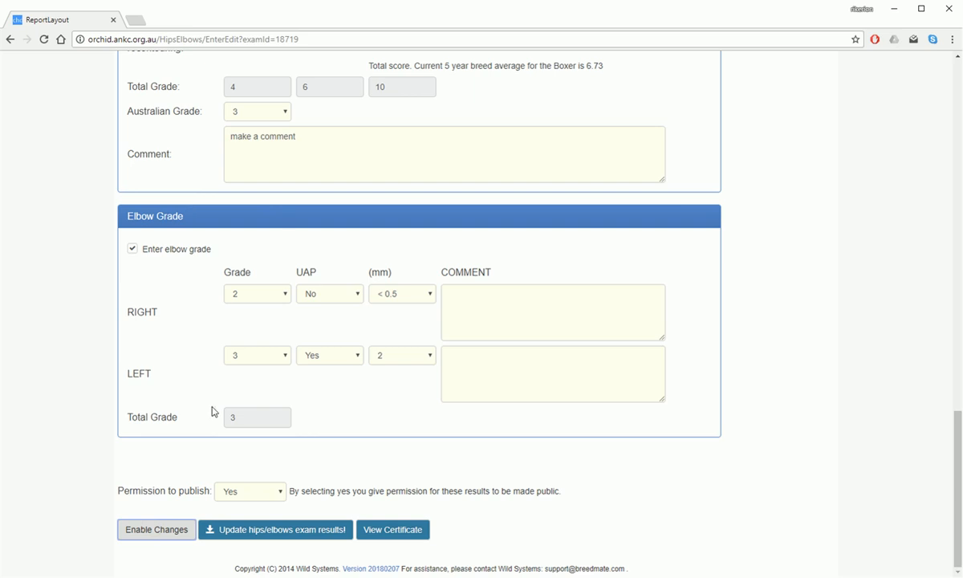
# Add the comment "right elbow comment" to the right elbow and update the exam results
pyautogui.click(476, 295)
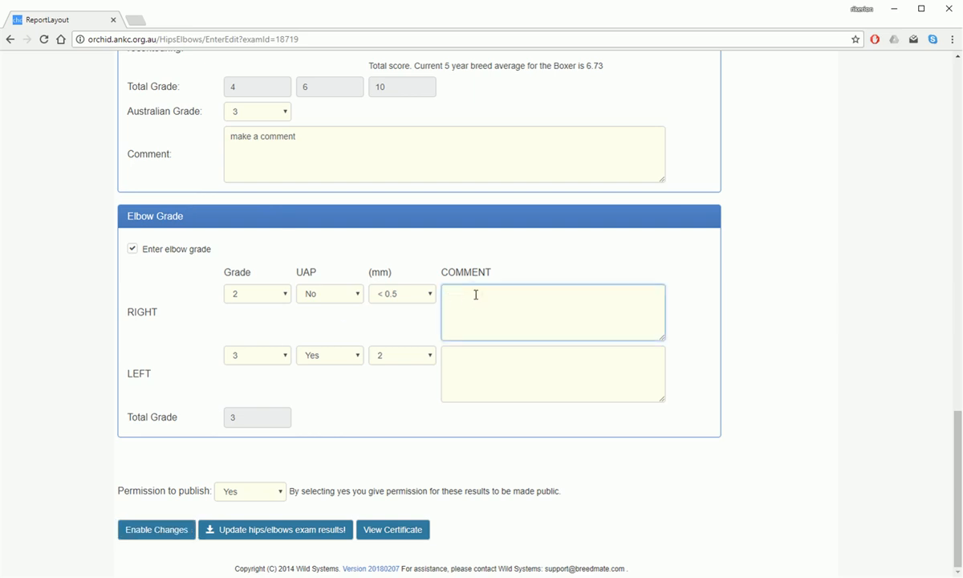
pyautogui.write('ng')
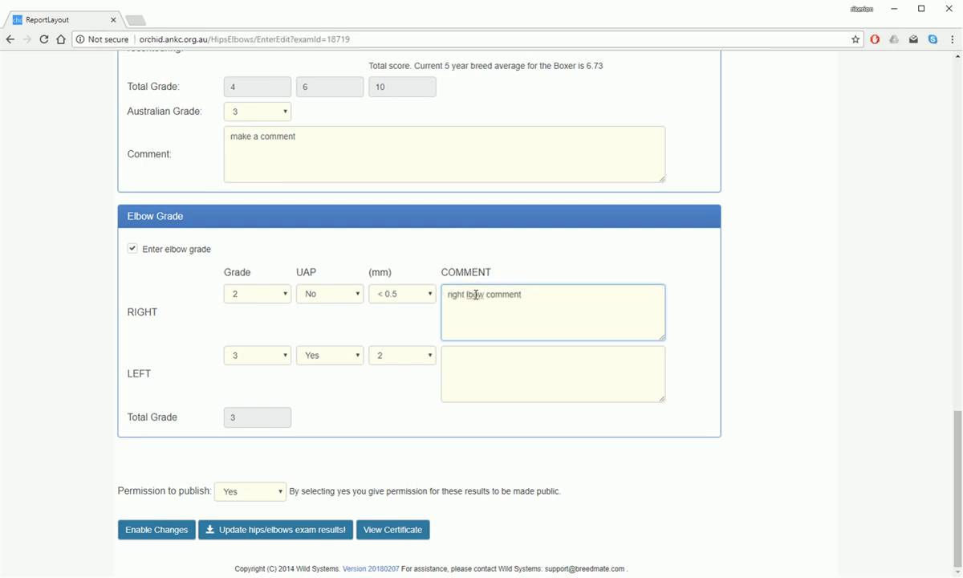
pyautogui.write('e')
pyautogui.click(288, 529)
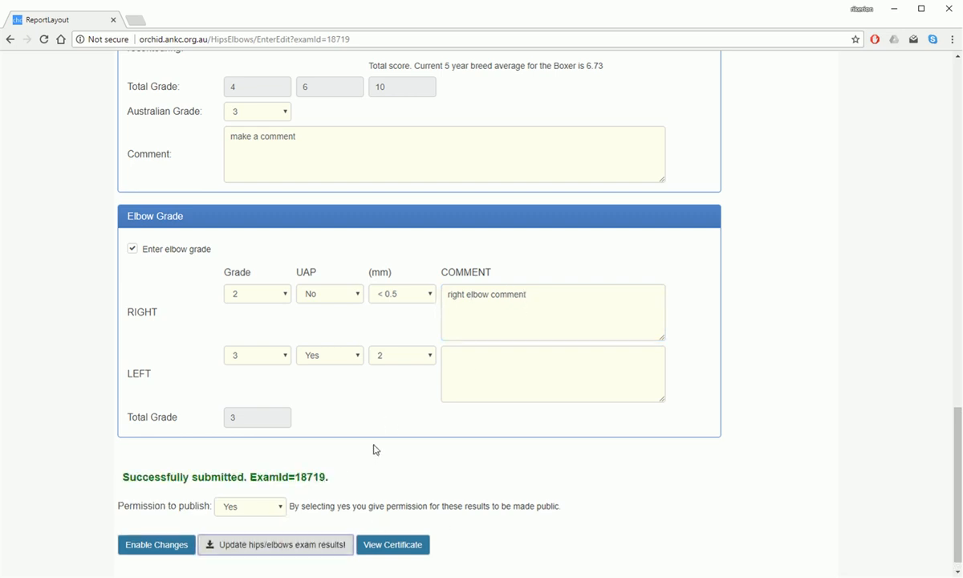
# Open the exam's certificate in Word, review its dog details and its hip and elbow results, and close the document
pyautogui.scroll(-1, 377, 450)
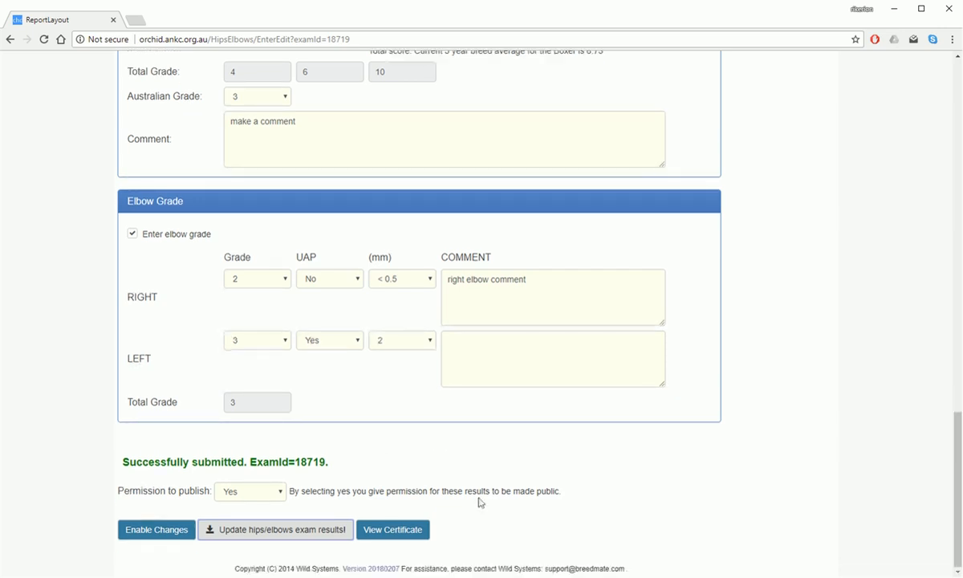
pyautogui.click(400, 531)
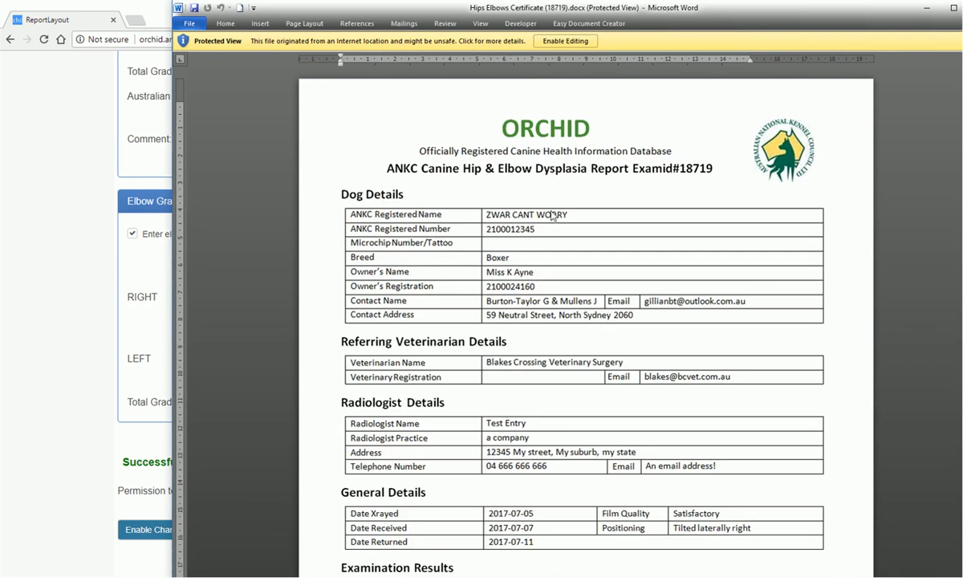
pyautogui.scroll(-4, 472, 245)
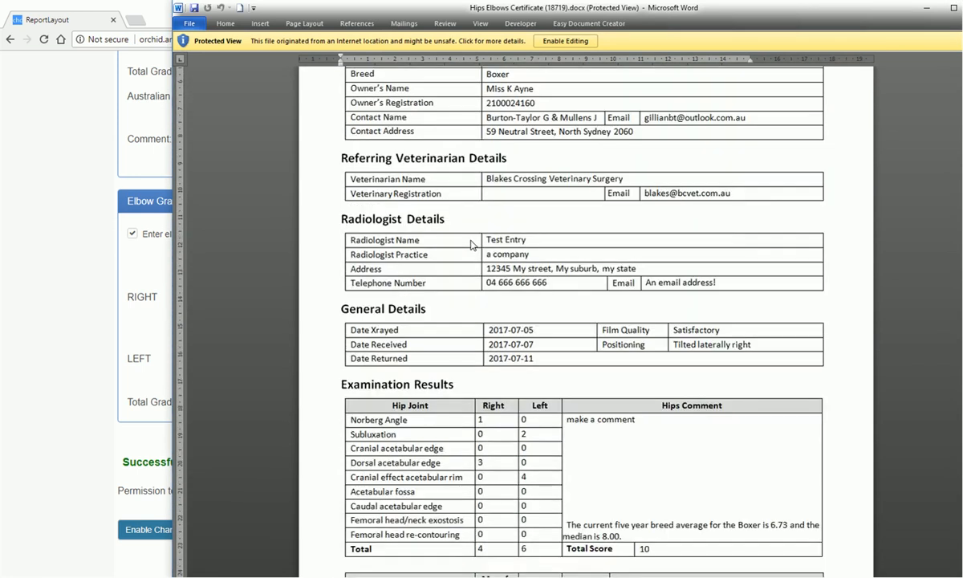
pyautogui.scroll(-3, 472, 245)
pyautogui.scroll(7, 472, 243)
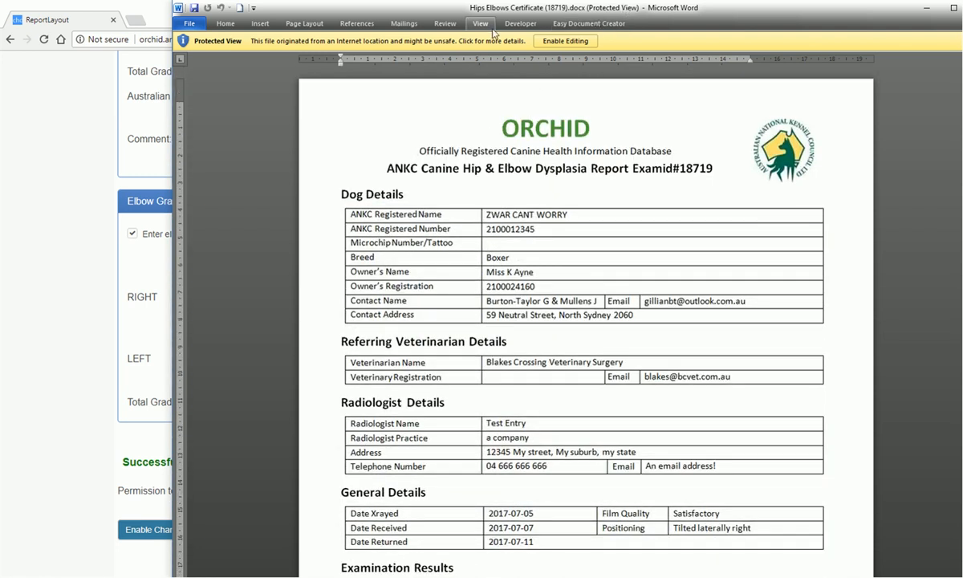
pyautogui.click(225, 24)
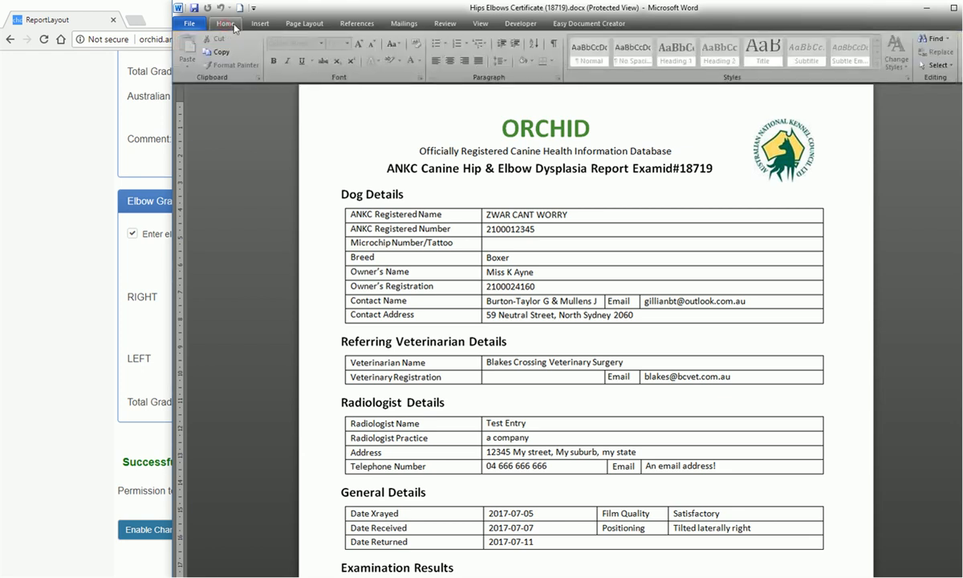
pyautogui.click(258, 149)
pyautogui.scroll(-4, 644, 277)
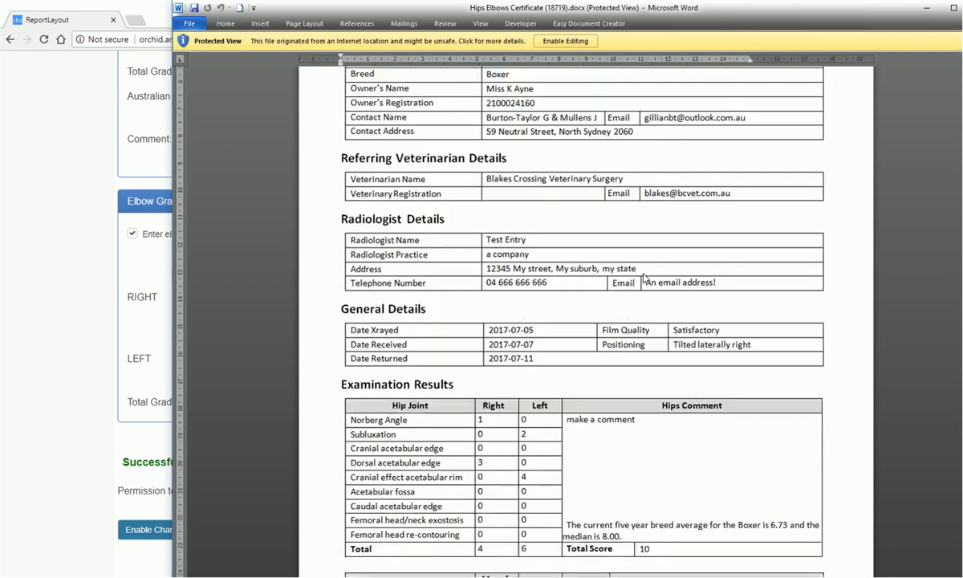
pyautogui.scroll(-2, 504, 337)
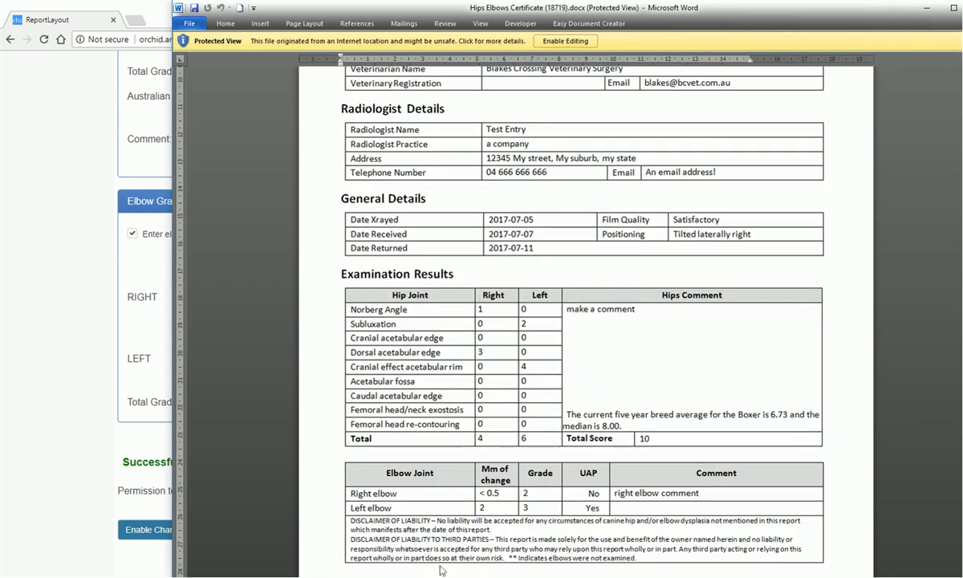
pyautogui.scroll(5, 223, 160)
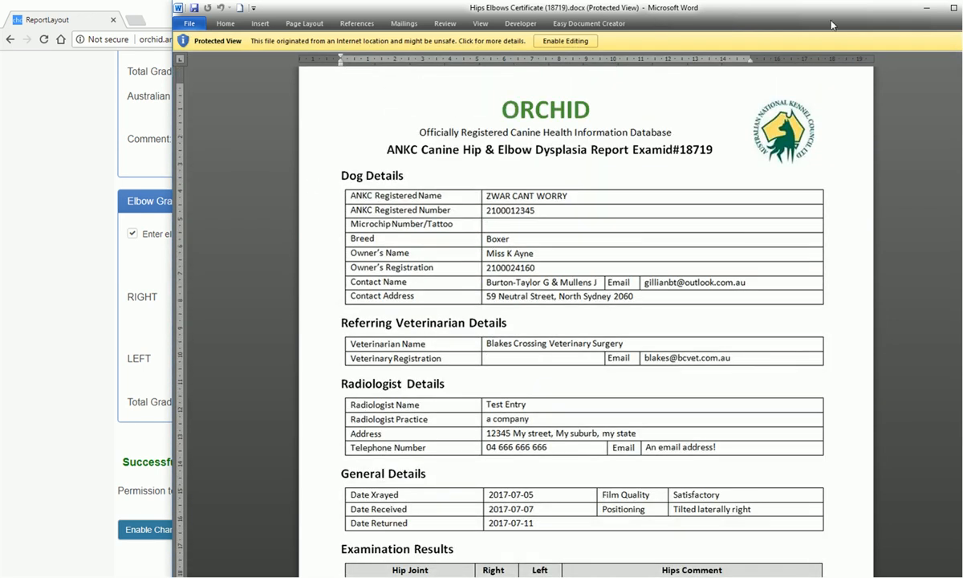
pyautogui.moveTo(883, 11); pyautogui.dragTo(793, 37)
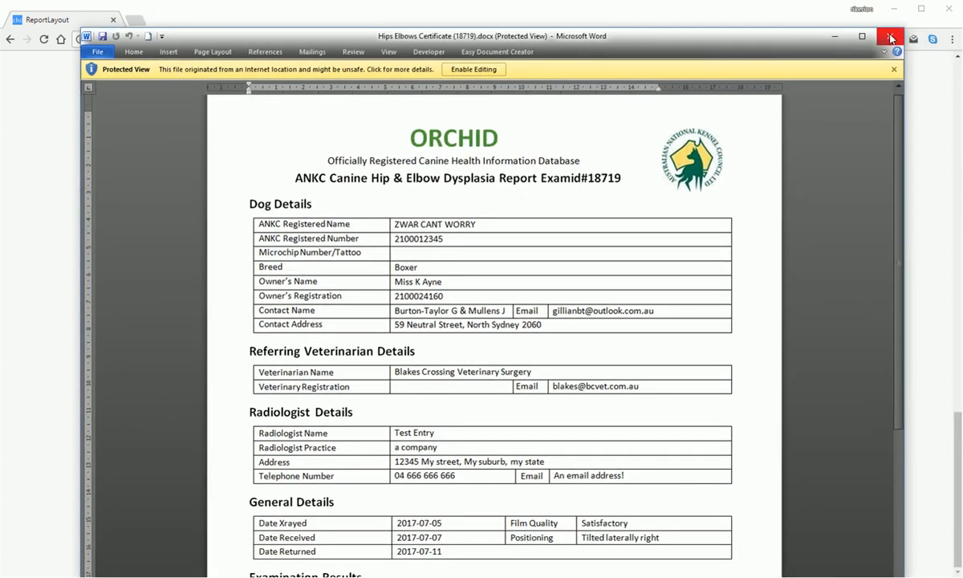
pyautogui.click(890, 38)
# Return to the ORCHID home page and open the search for existing exam results
pyautogui.scroll(10, 418, 114)
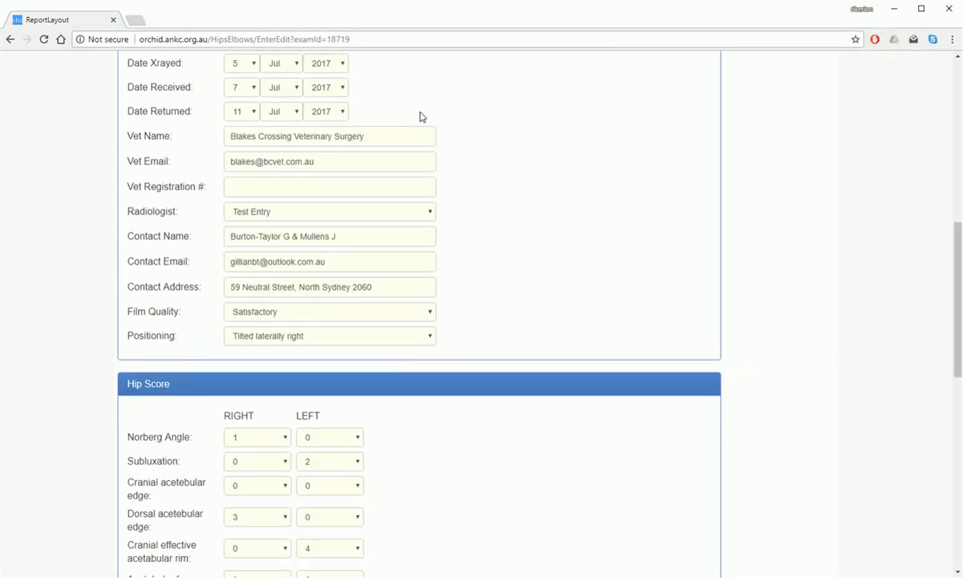
pyautogui.scroll(5, 419, 114)
pyautogui.click(170, 70)
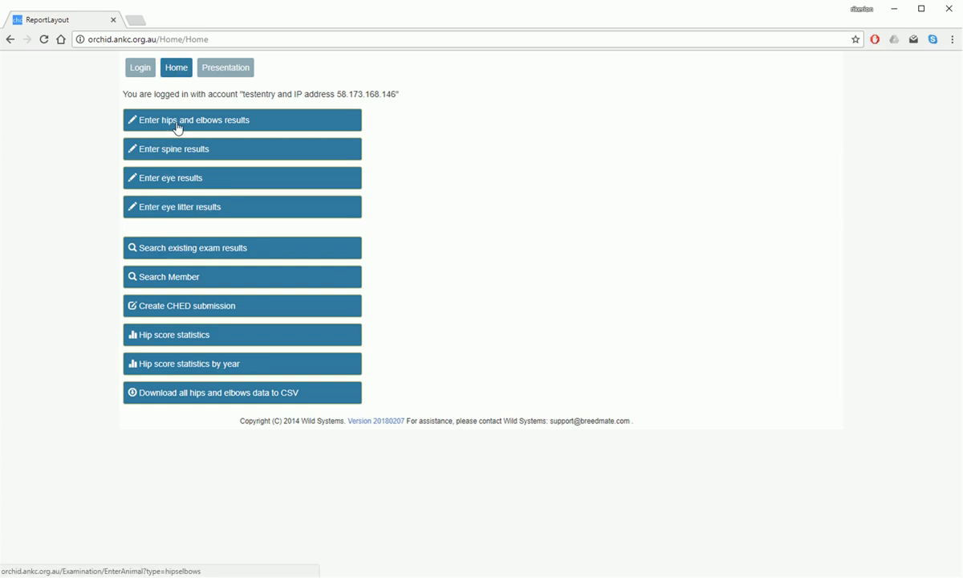
pyautogui.click(204, 257)
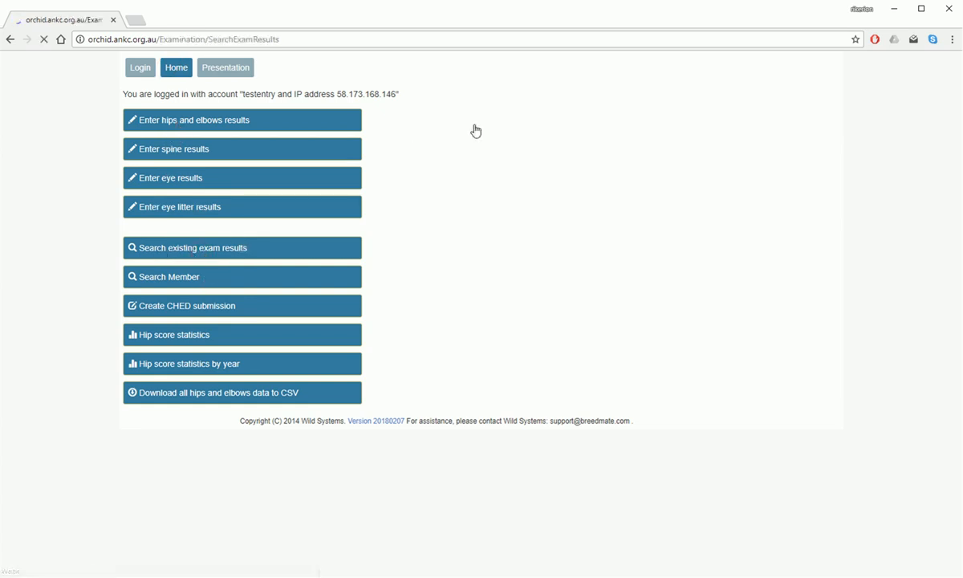
pyautogui.click(255, 280)
pyautogui.write('2100012345')
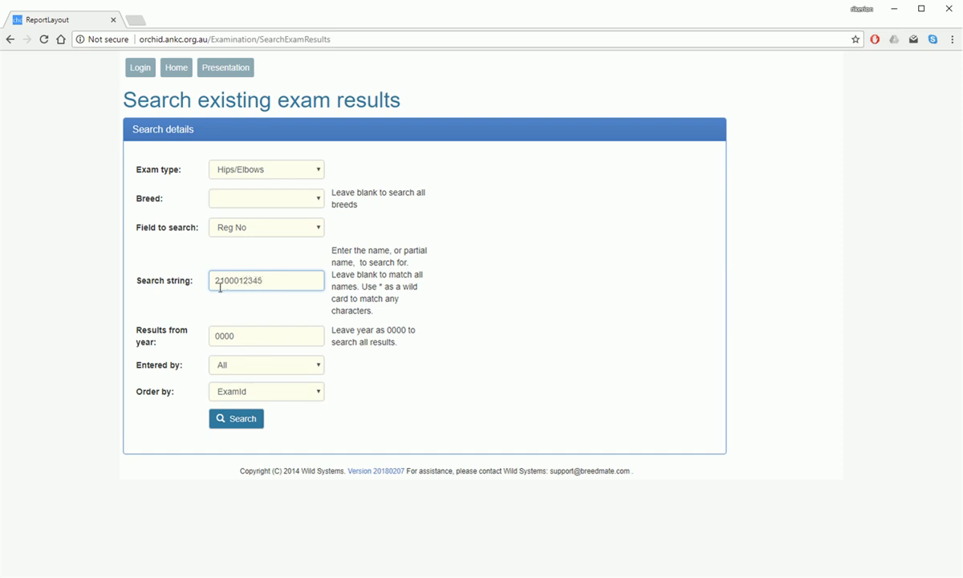
pyautogui.click(253, 229)
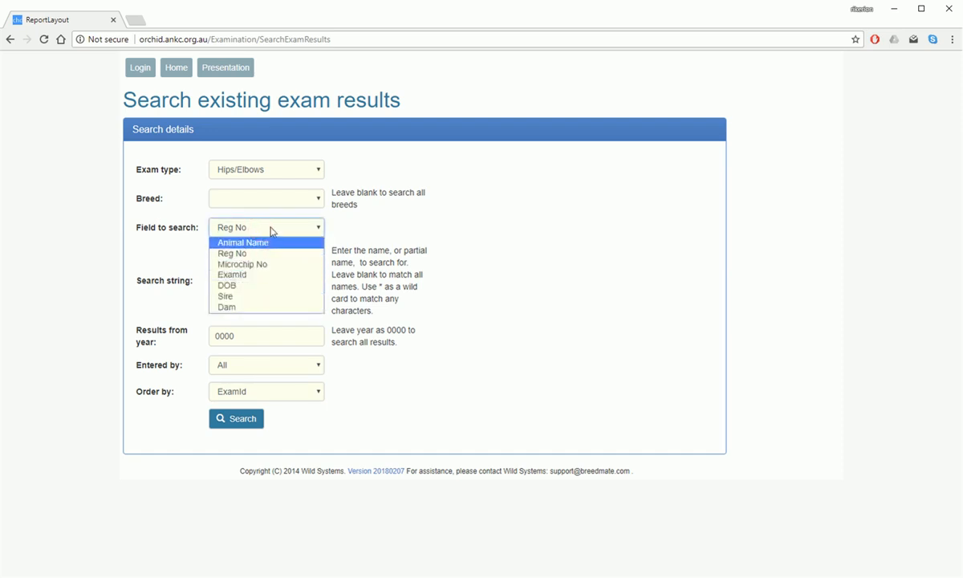
pyautogui.click(271, 228)
pyautogui.click(231, 420)
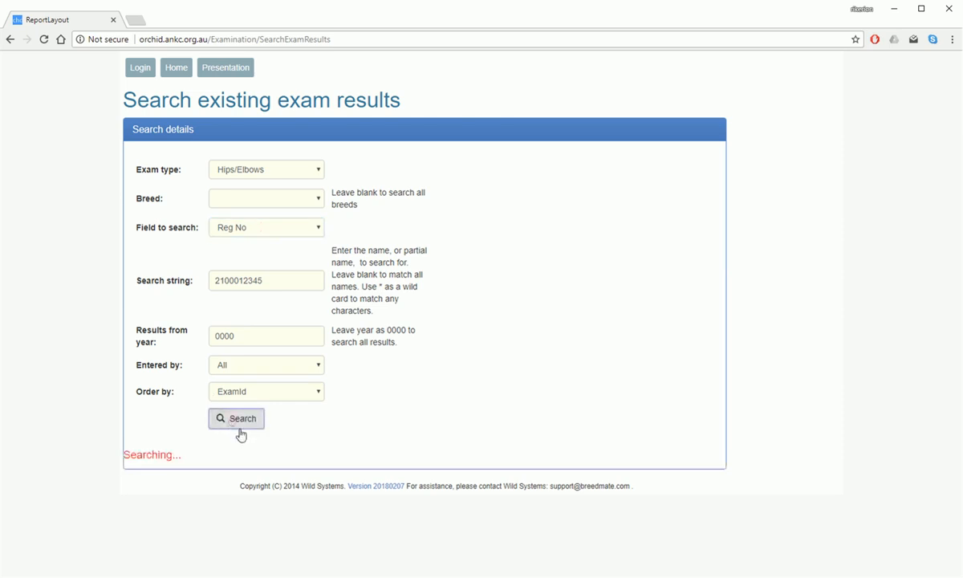
# Open exam 17686 of ZWAR CANT WORRY from the search results and review its subject details, general data, hip score and elbow grade
pyautogui.scroll(-2, 559, 363)
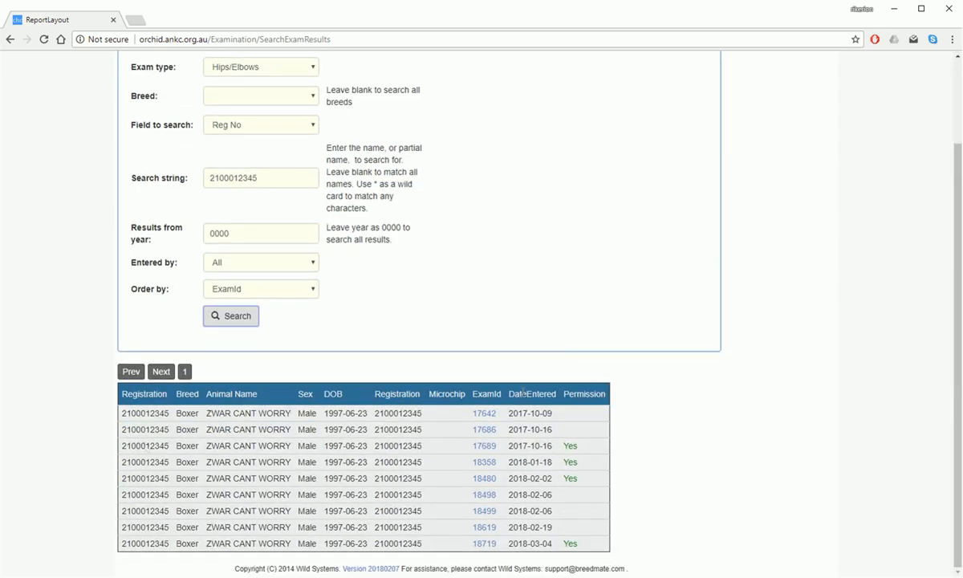
pyautogui.click(483, 431)
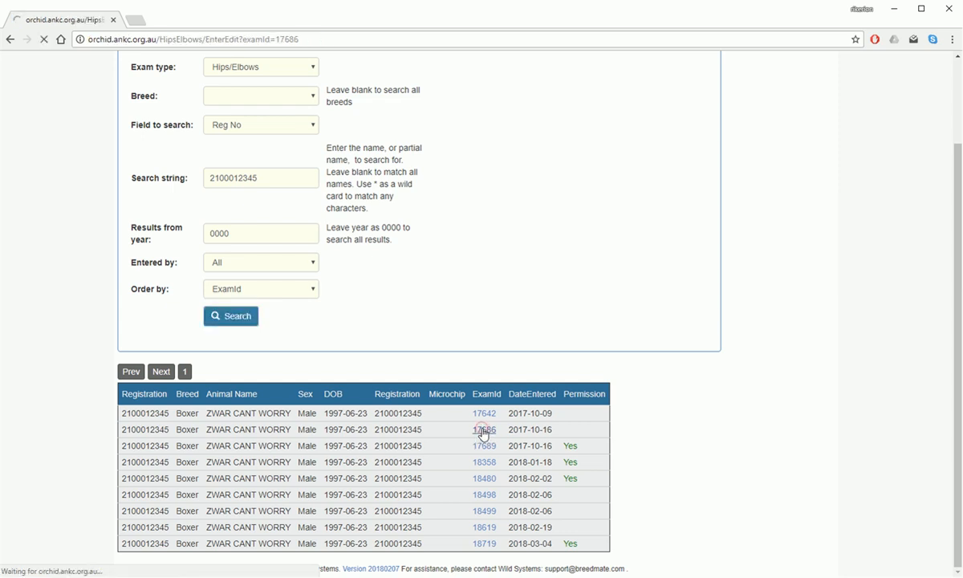
pyautogui.scroll(-14, 483, 434)
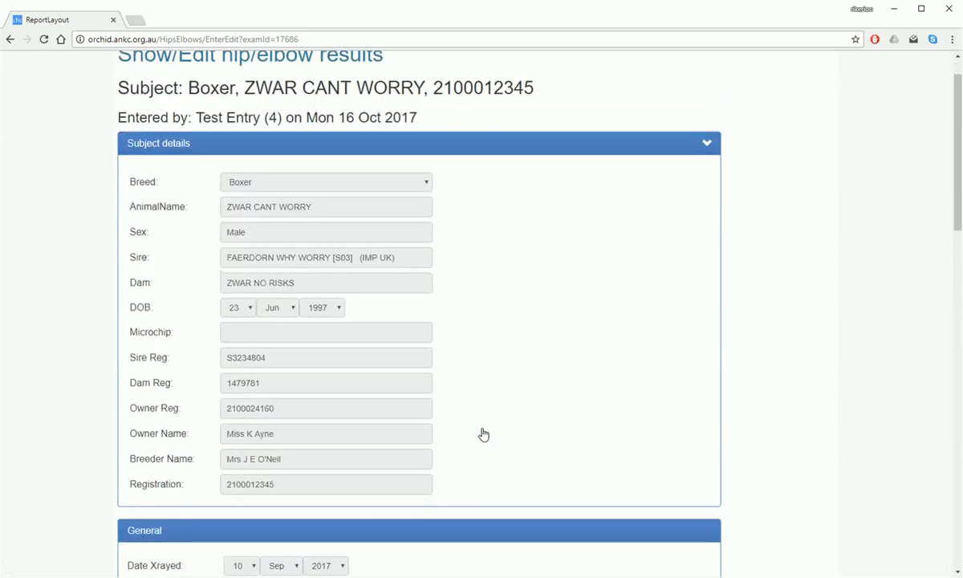
pyautogui.scroll(6, 482, 430)
pyautogui.scroll(-8, 481, 429)
pyautogui.scroll(9, 480, 426)
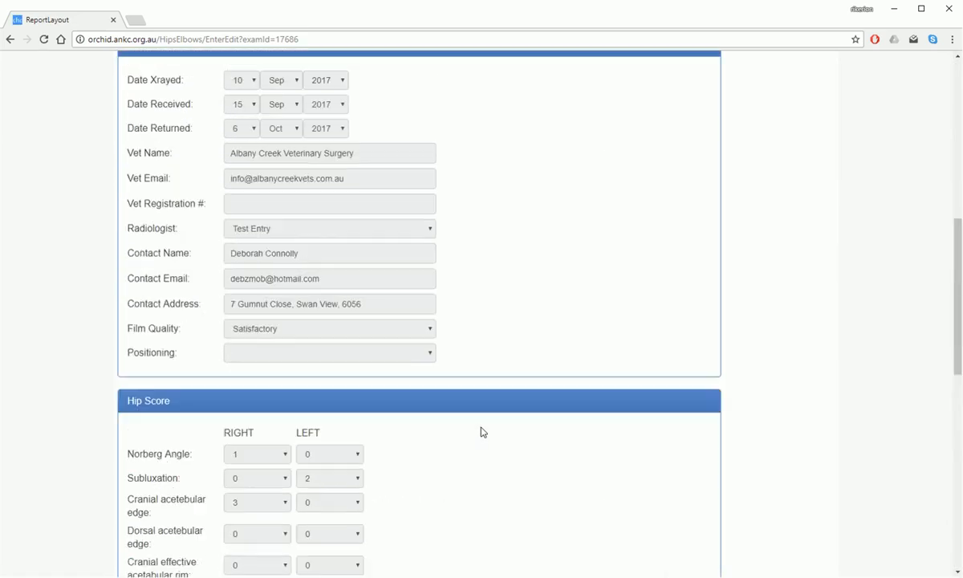
pyautogui.scroll(-5, 482, 429)
pyautogui.scroll(-4, 482, 432)
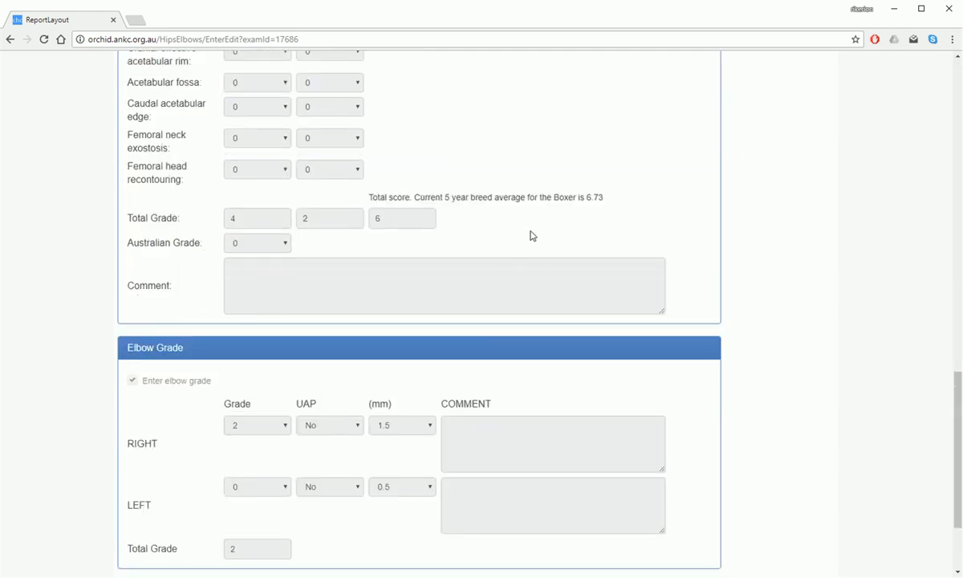
pyautogui.scroll(6, 523, 251)
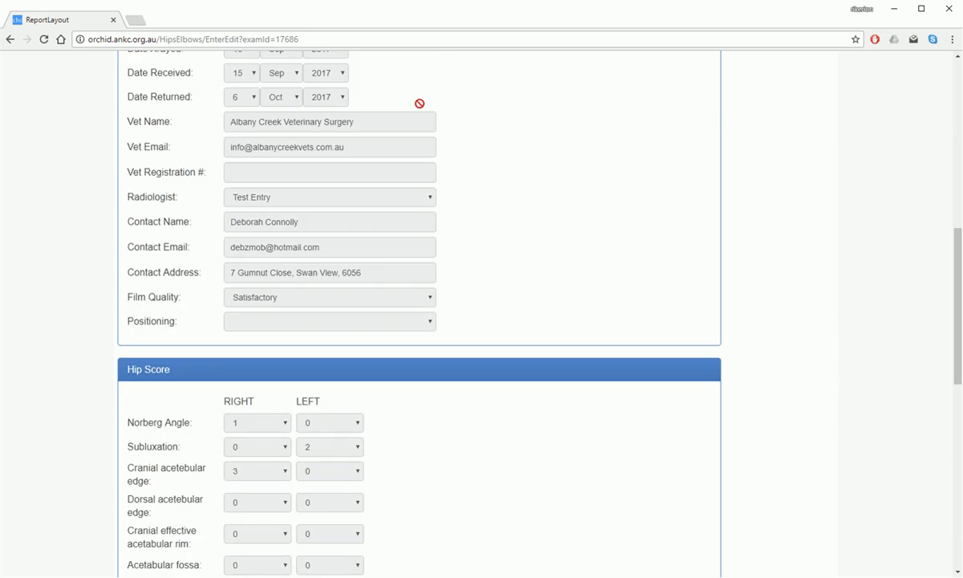